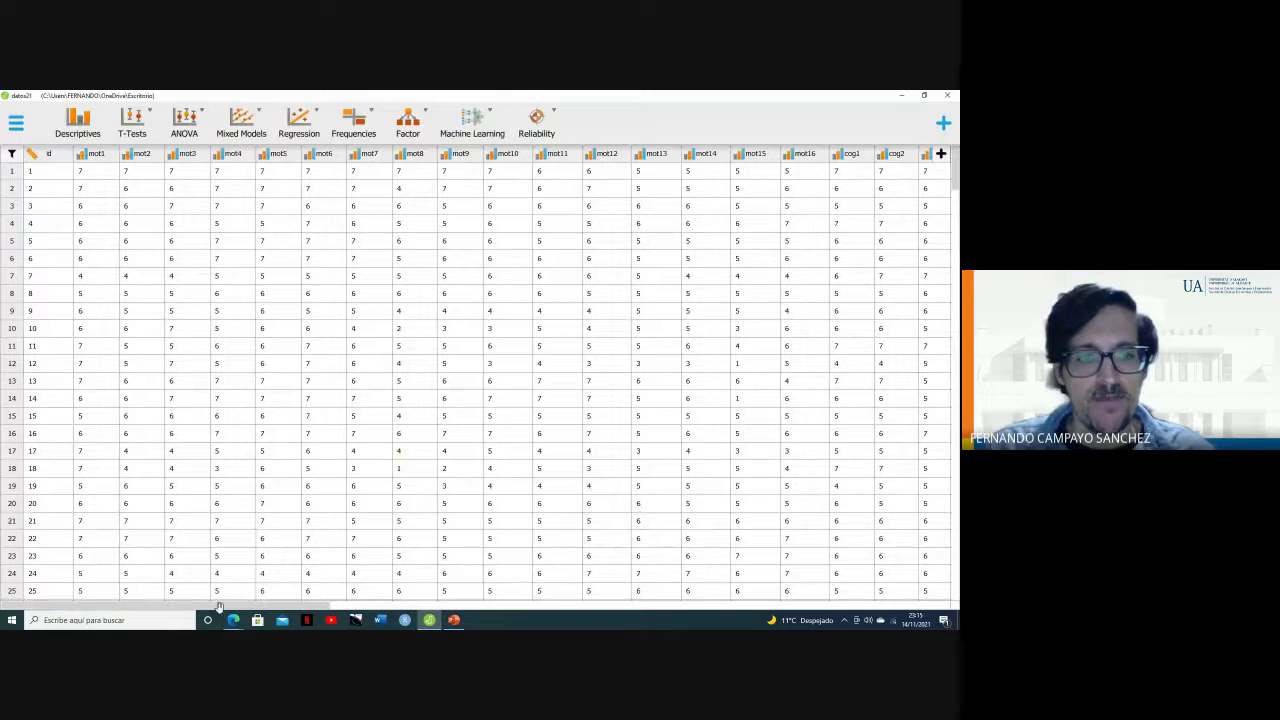
Open the loaded datos21 data set in Excel for editing
{"action": "left_click_drag", "start_coordinate": [219, 608], "coordinate": [228, 546]}
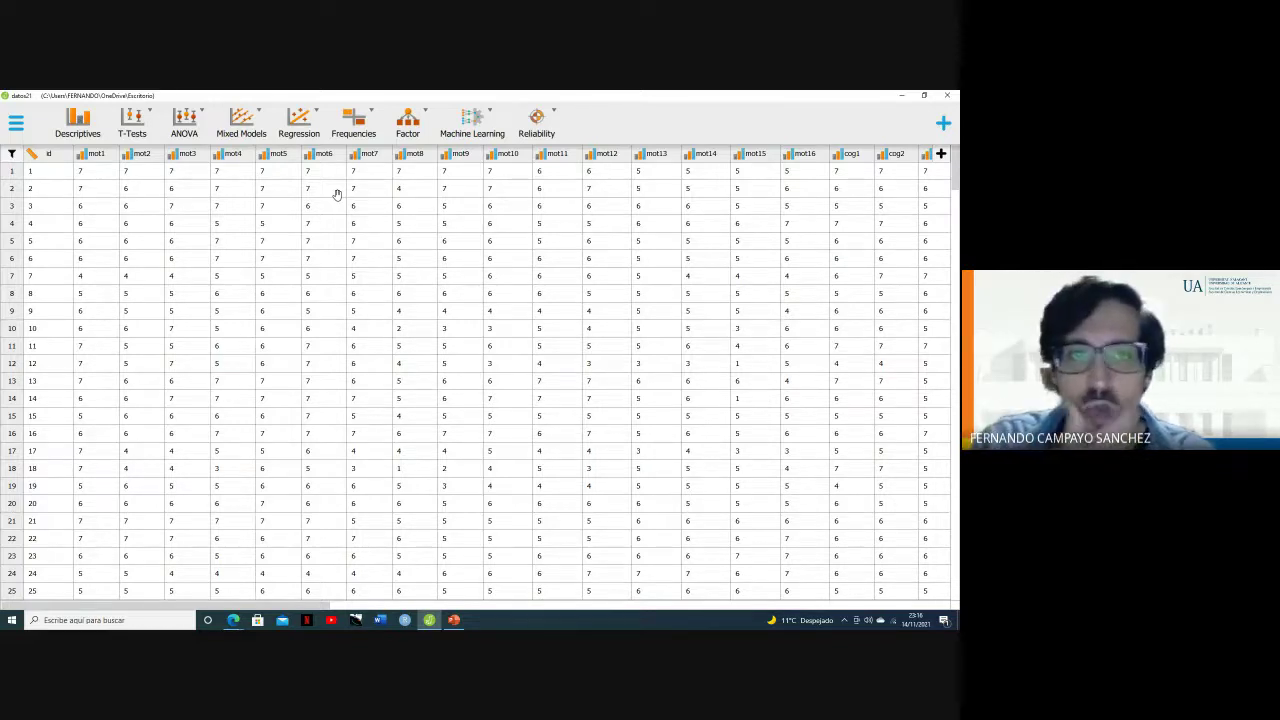
{"action": "double_click", "coordinate": [127, 172]}
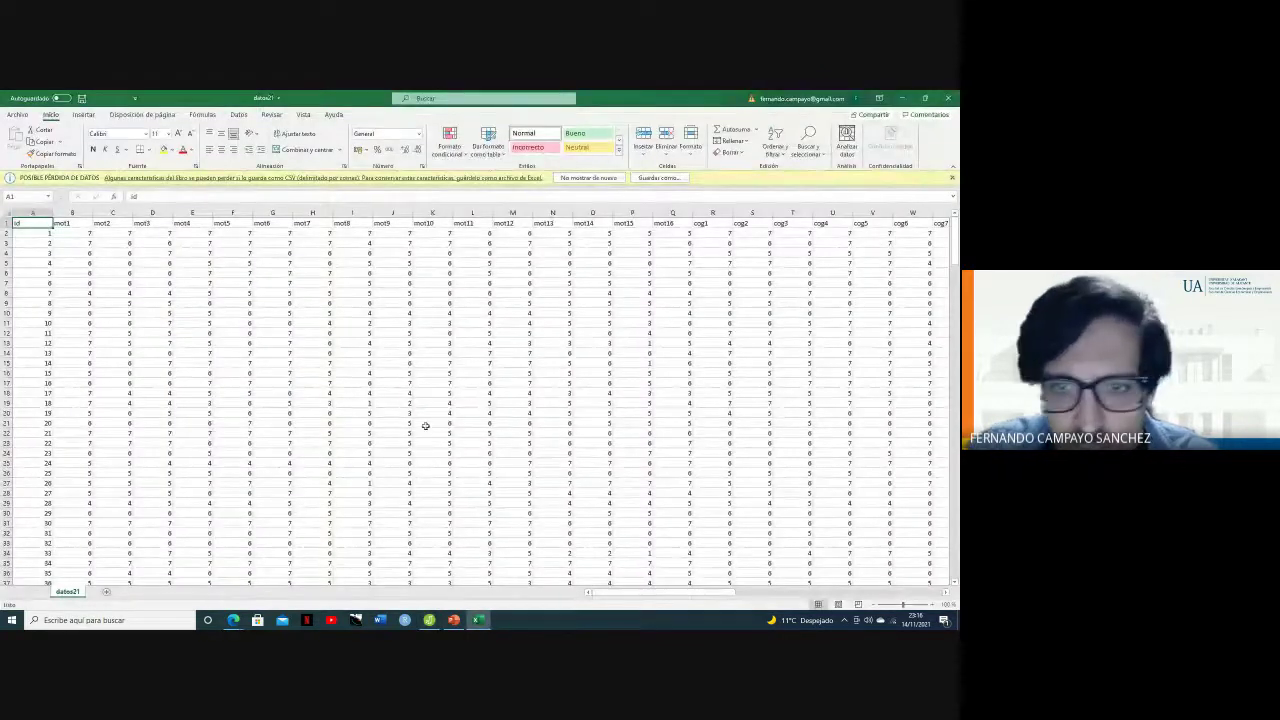
Calculate the row average of mot1 to mot16 in BE2 with =+PROMEDIO(B2:Q2) and fill it down the column
{"action": "left_click_drag", "start_coordinate": [629, 591], "coordinate": [840, 592]}
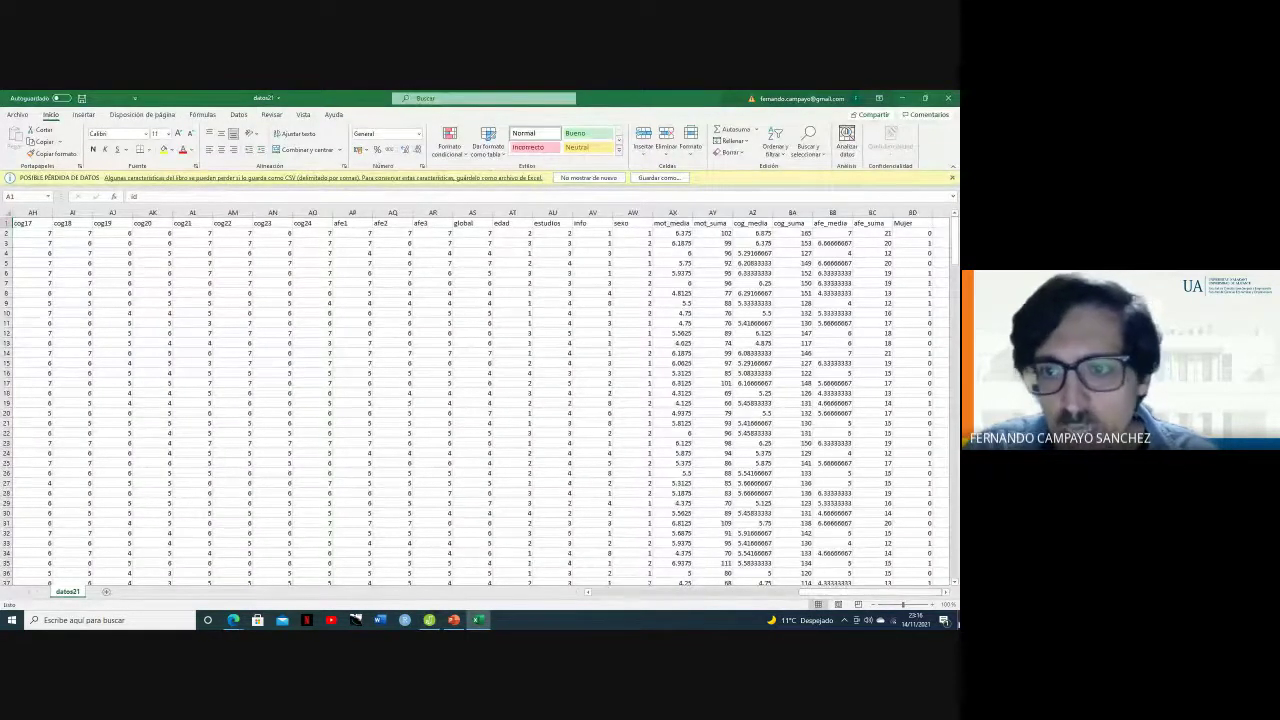
{"action": "left_click", "coordinate": [945, 592]}
{"action": "left_click", "coordinate": [945, 592]}
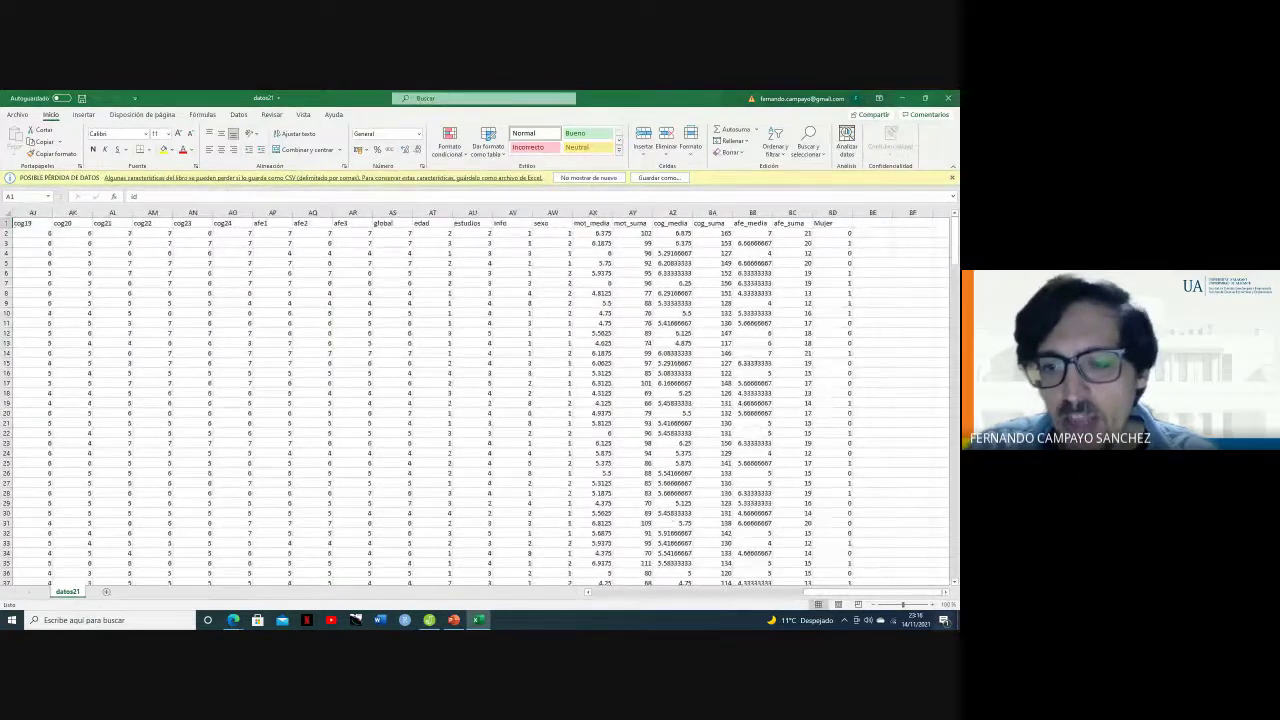
{"action": "left_click", "coordinate": [945, 592]}
{"action": "left_click", "coordinate": [945, 592]}
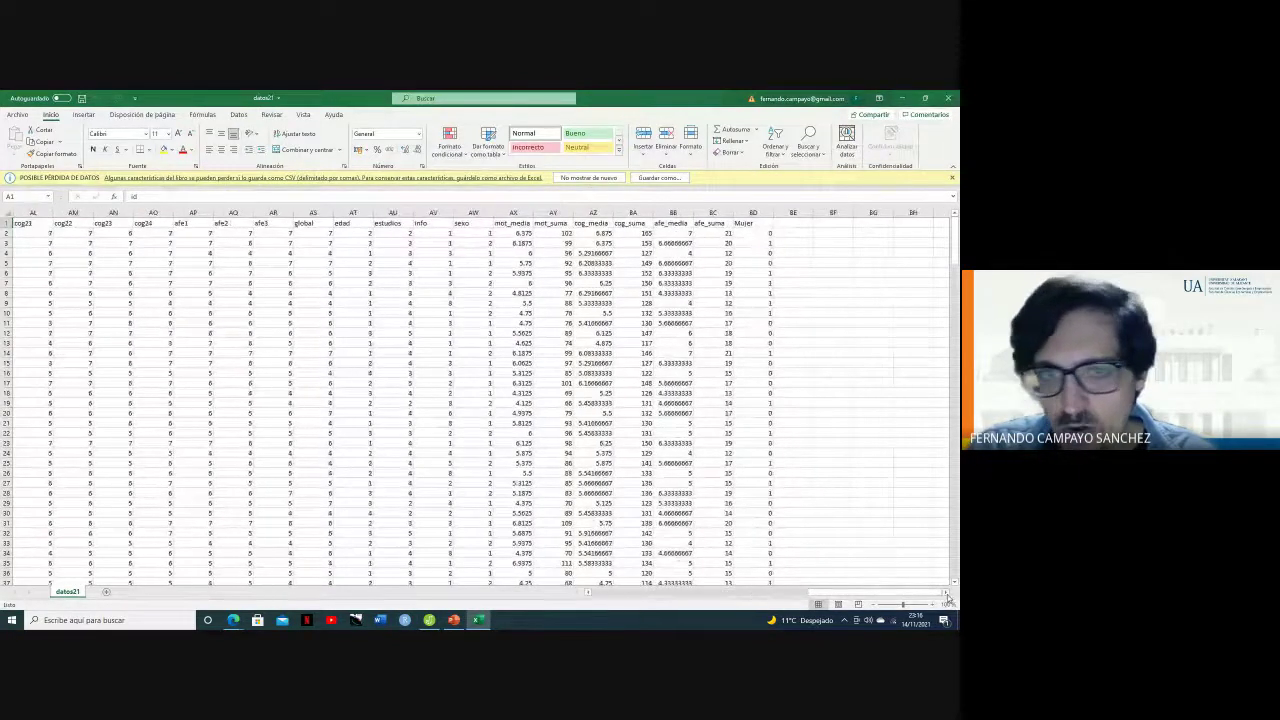
{"action": "left_click", "coordinate": [803, 235]}
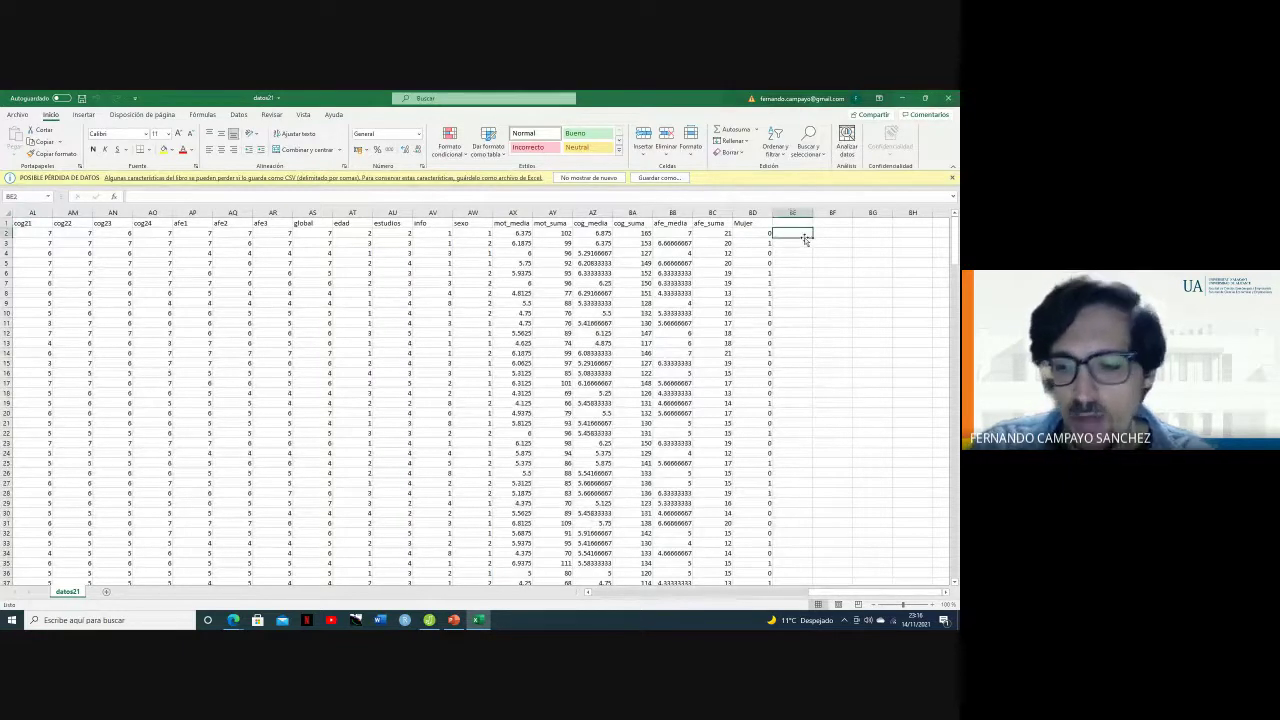
{"action": "type", "text": "="}
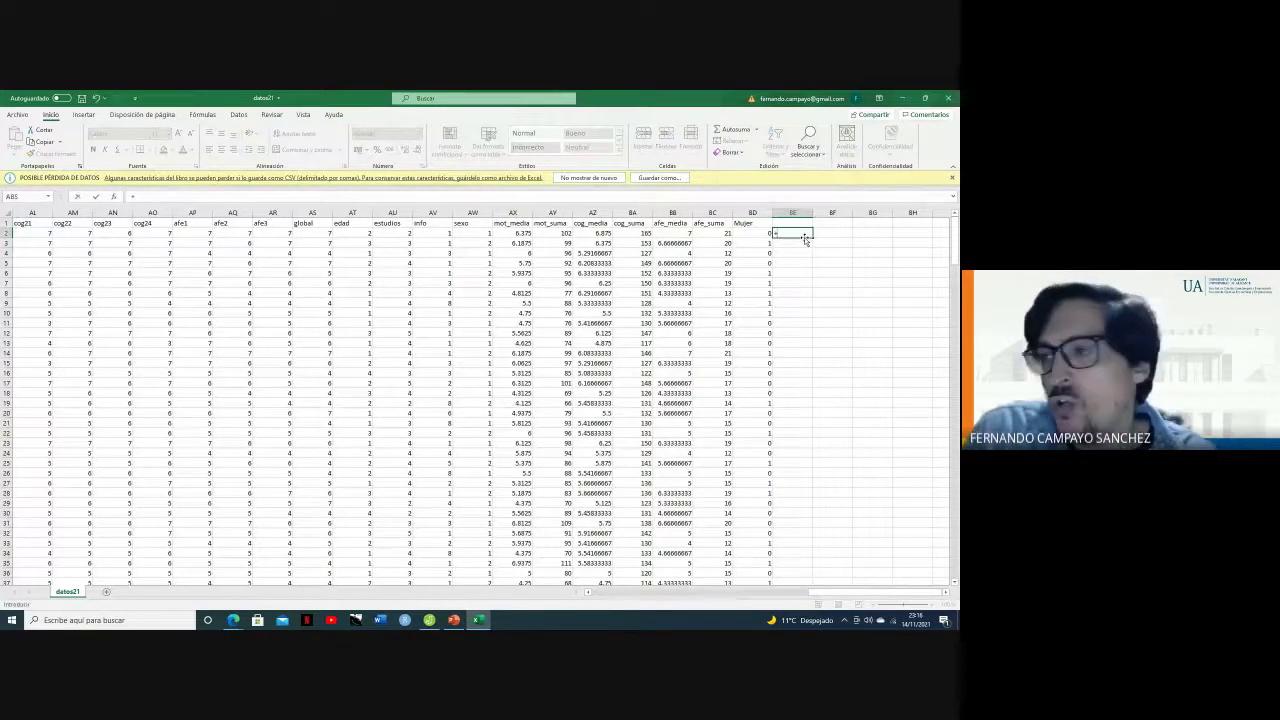
{"action": "type", "text": "PROME"}
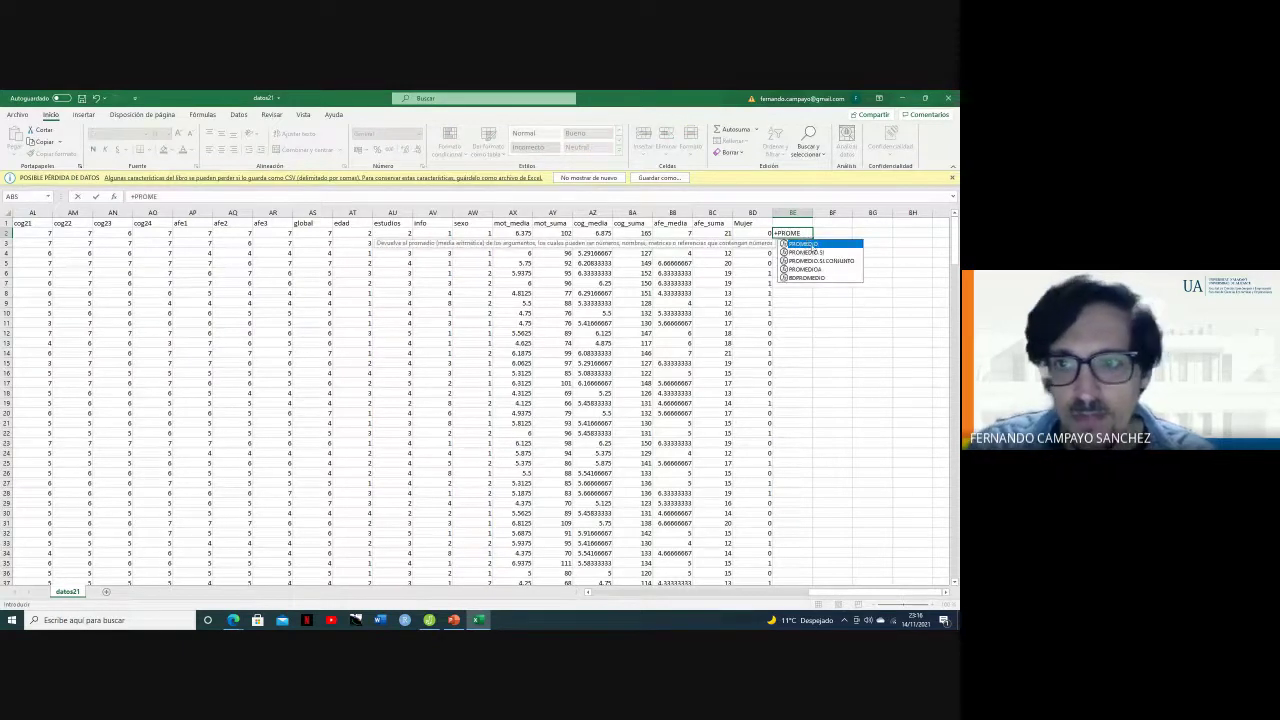
{"action": "key", "text": "Tab"}
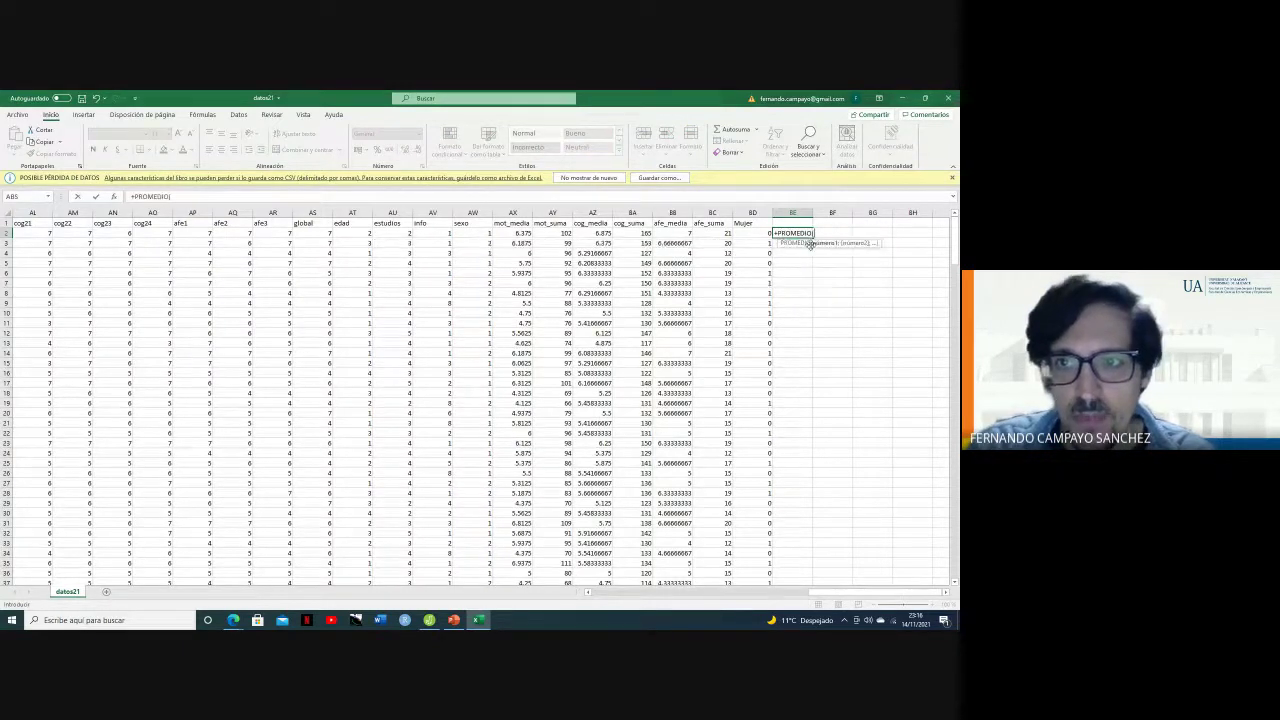
{"action": "left_click_drag", "start_coordinate": [870, 594], "coordinate": [620, 560]}
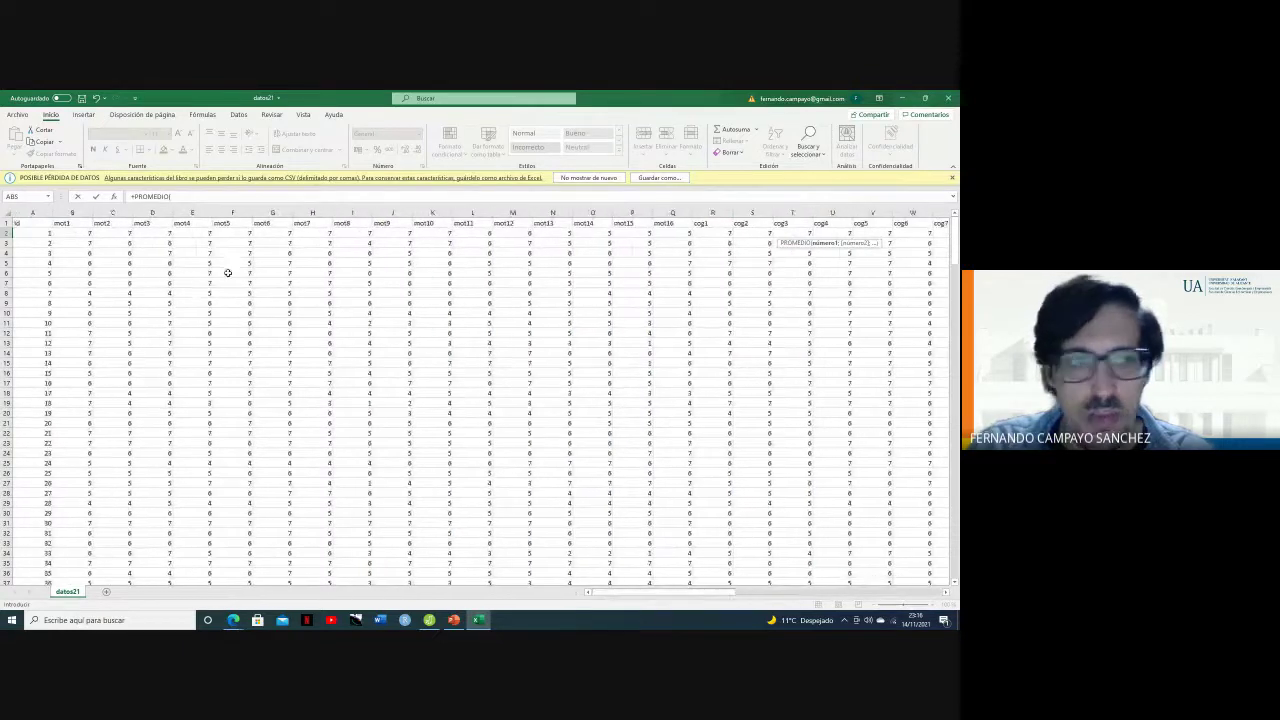
{"action": "left_click_drag", "start_coordinate": [78, 234], "coordinate": [690, 234]}
{"action": "left_click", "coordinate": [228, 195]}
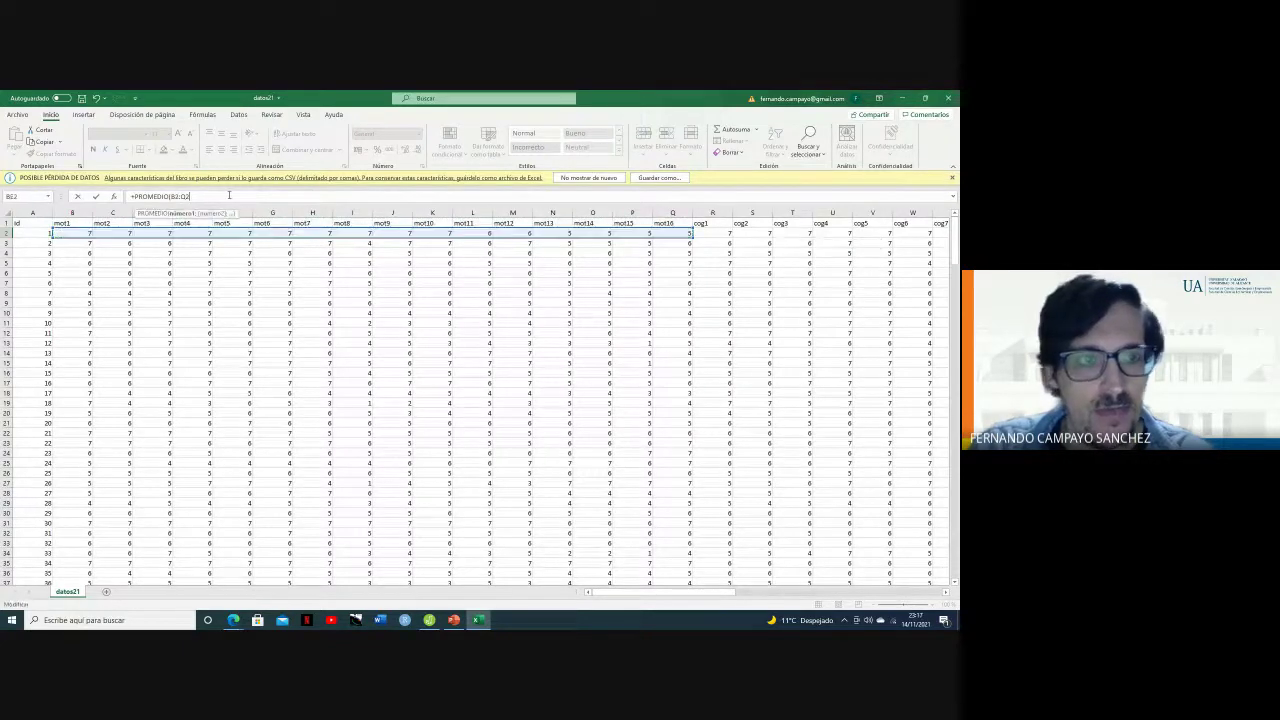
{"action": "key", "text": "Return"}
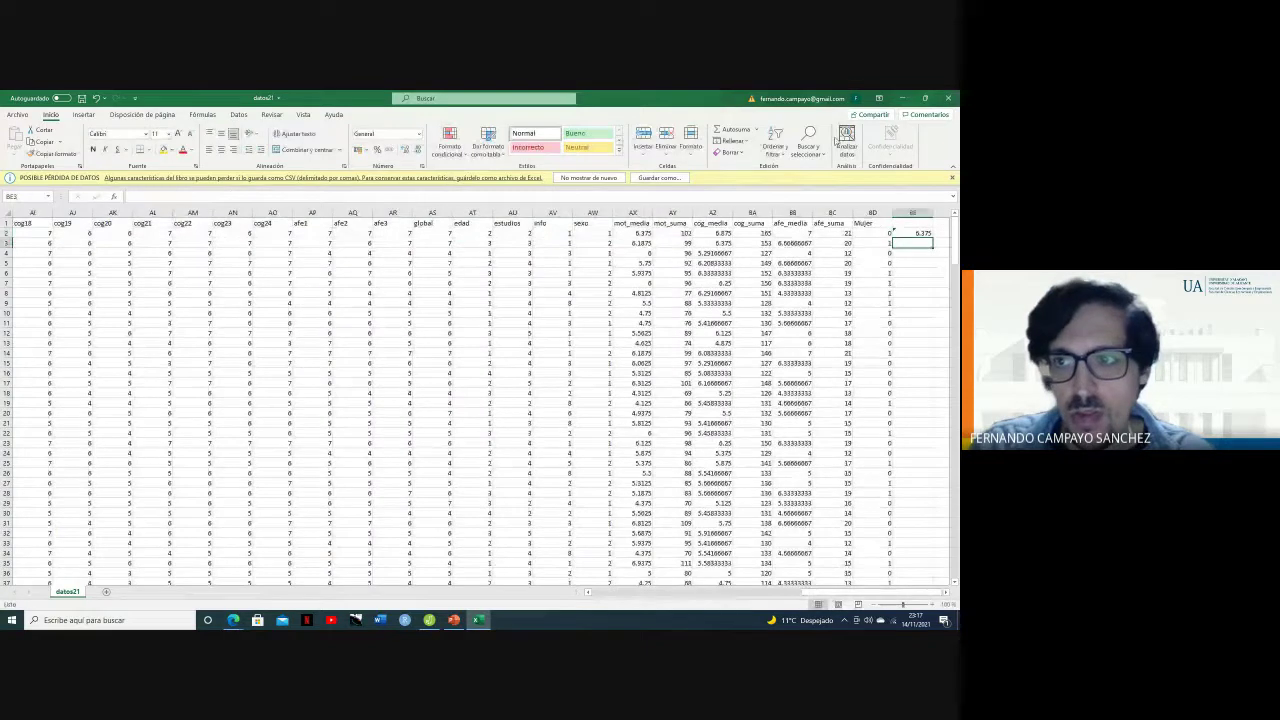
{"action": "left_click", "coordinate": [919, 234]}
{"action": "double_click", "coordinate": [932, 235]}
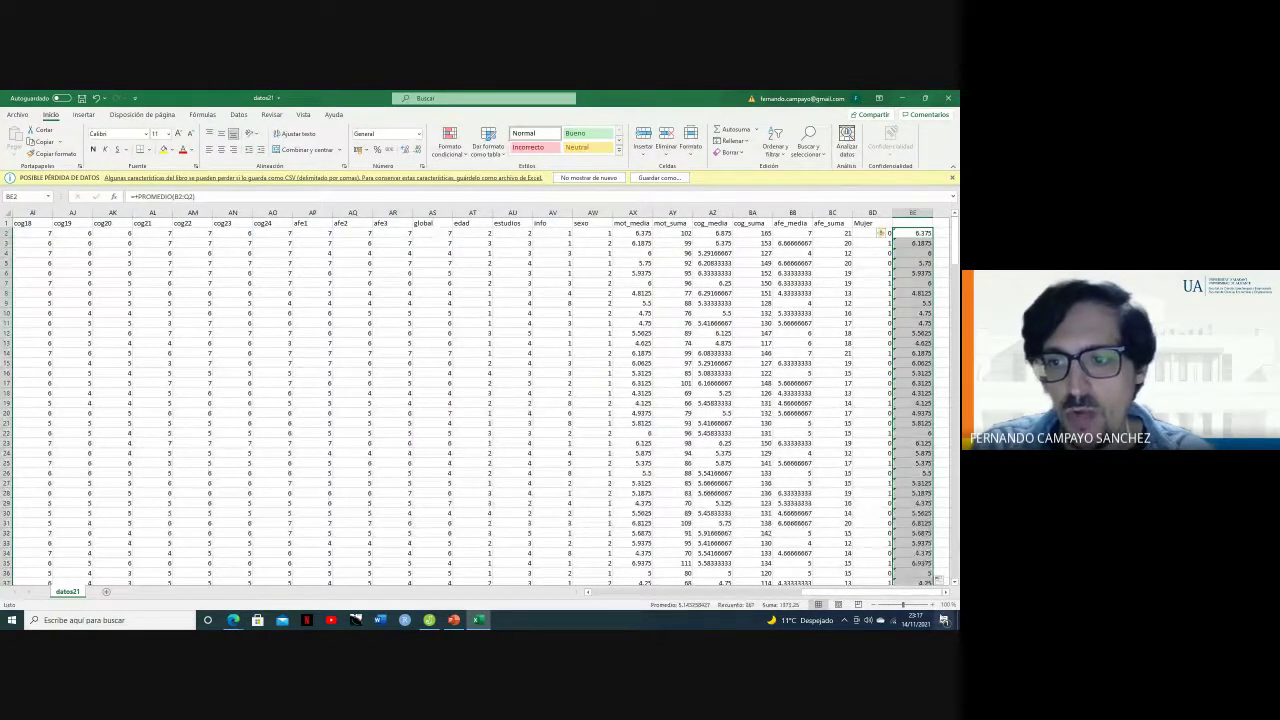
Calculate the row sum of mot1 to mot16 in BF2 with =+SUMA(B2:Q2) and fill it down the column
{"action": "left_click", "coordinate": [948, 594]}
{"action": "left_click", "coordinate": [948, 594]}
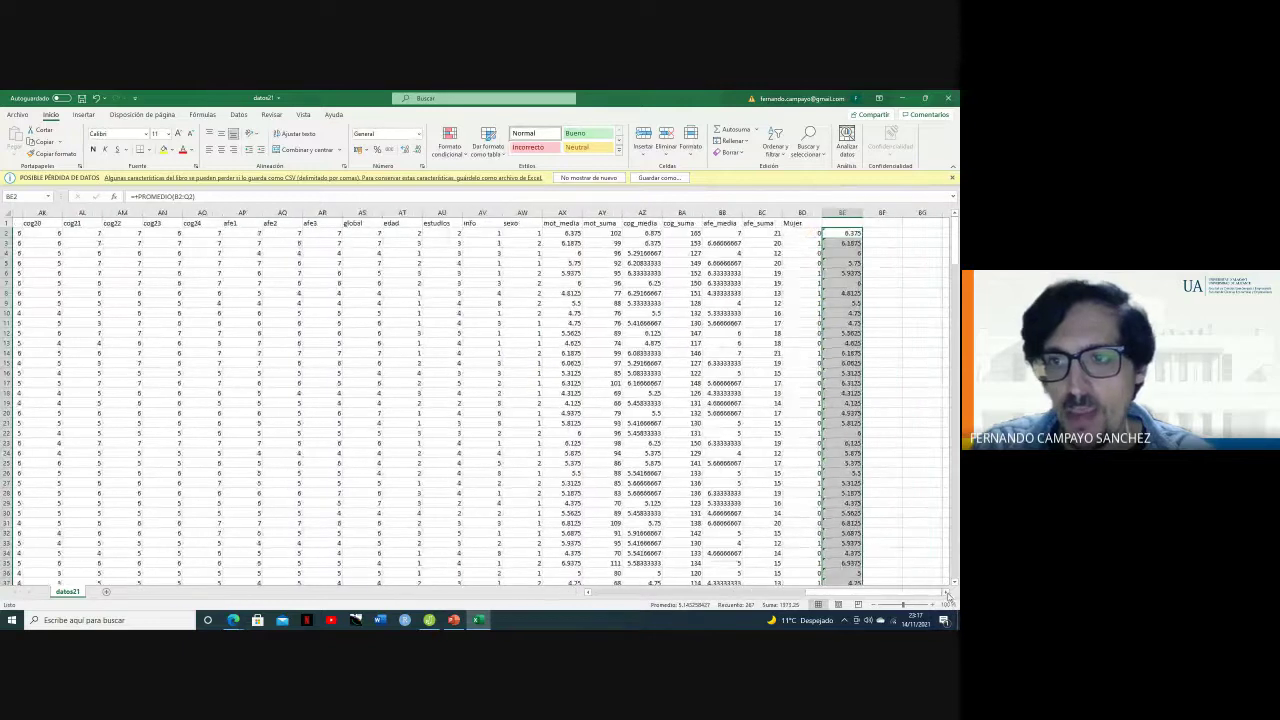
{"action": "left_click", "coordinate": [872, 233]}
{"action": "type", "text": "=S"}
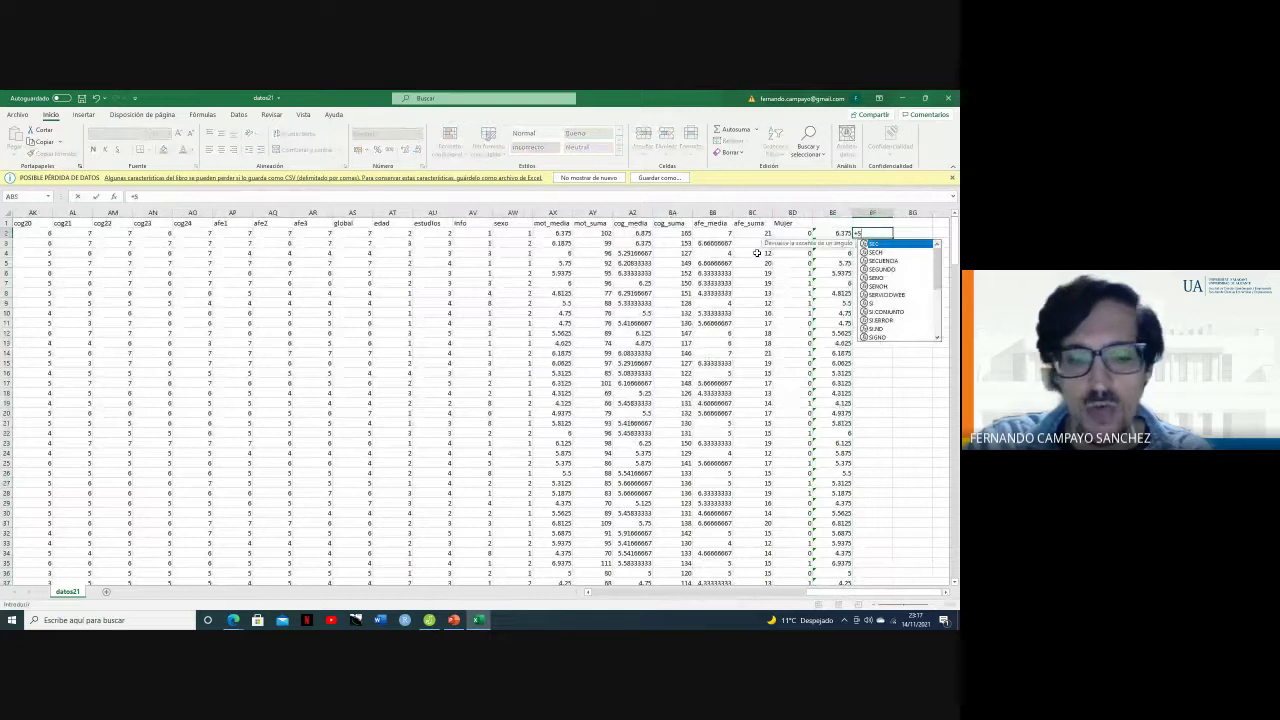
{"action": "type", "text": "UMA"}
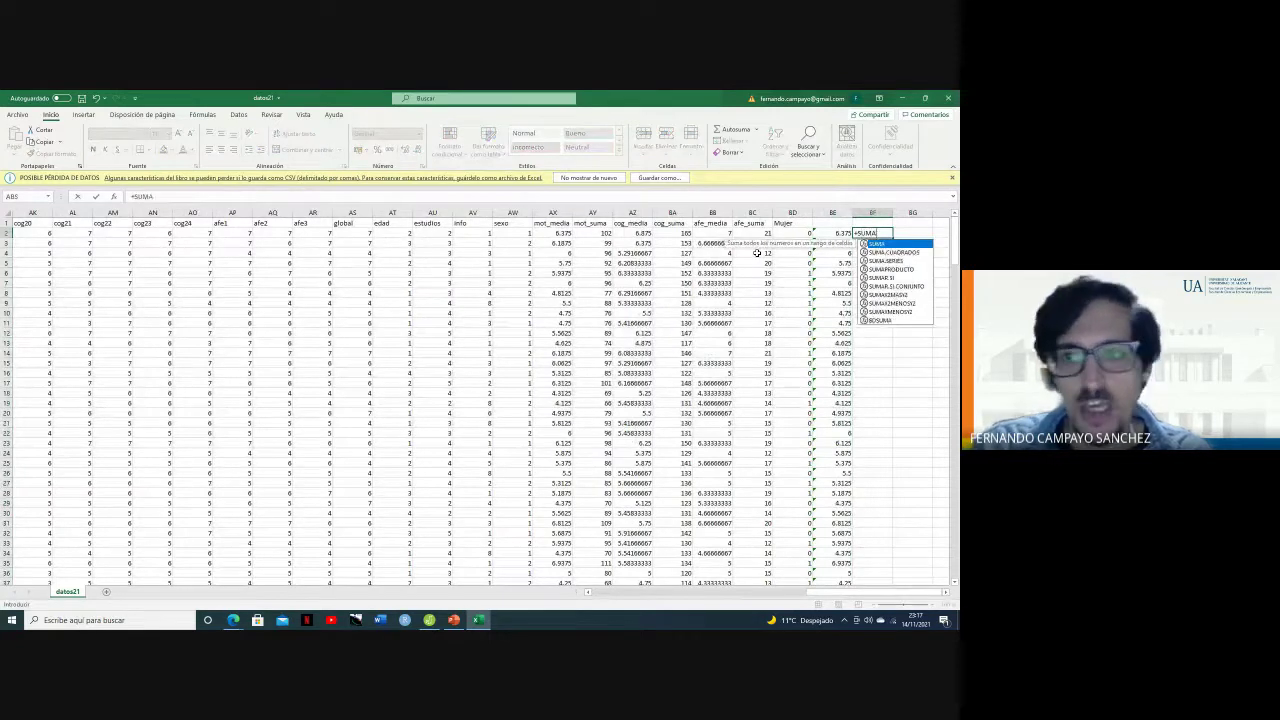
{"action": "double_click", "coordinate": [875, 245]}
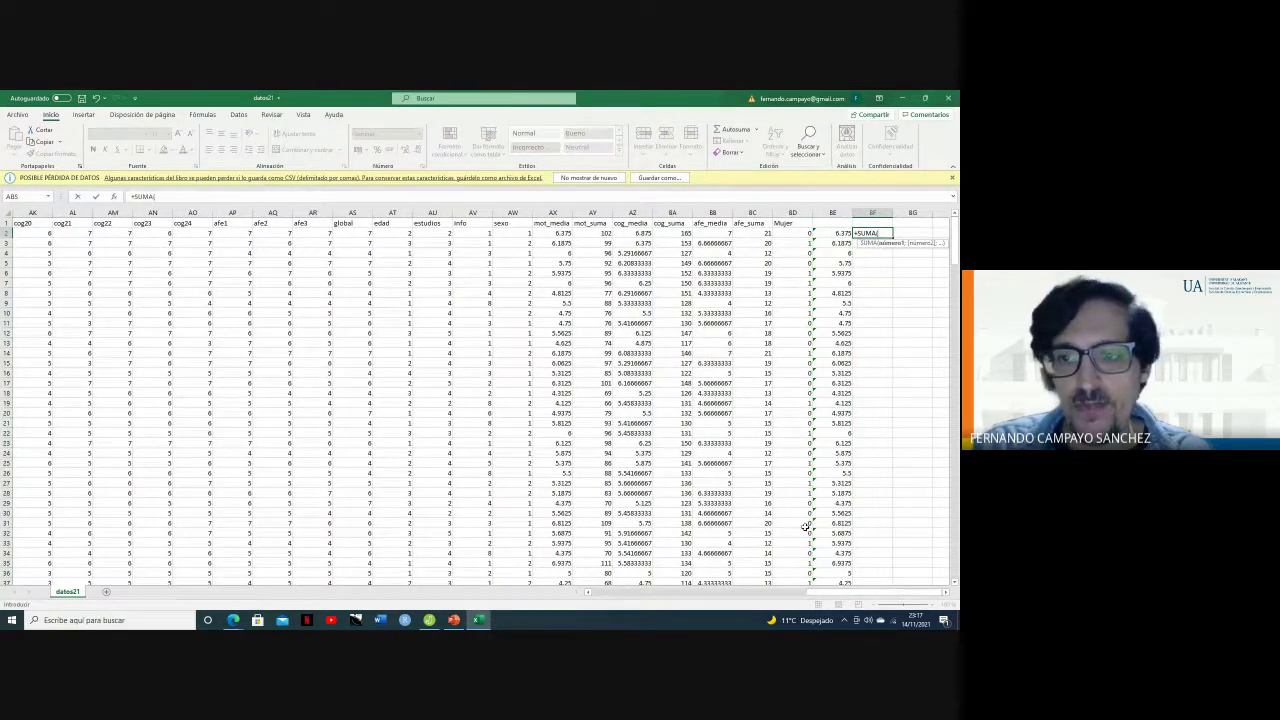
{"action": "left_click_drag", "start_coordinate": [829, 596], "coordinate": [586, 604]}
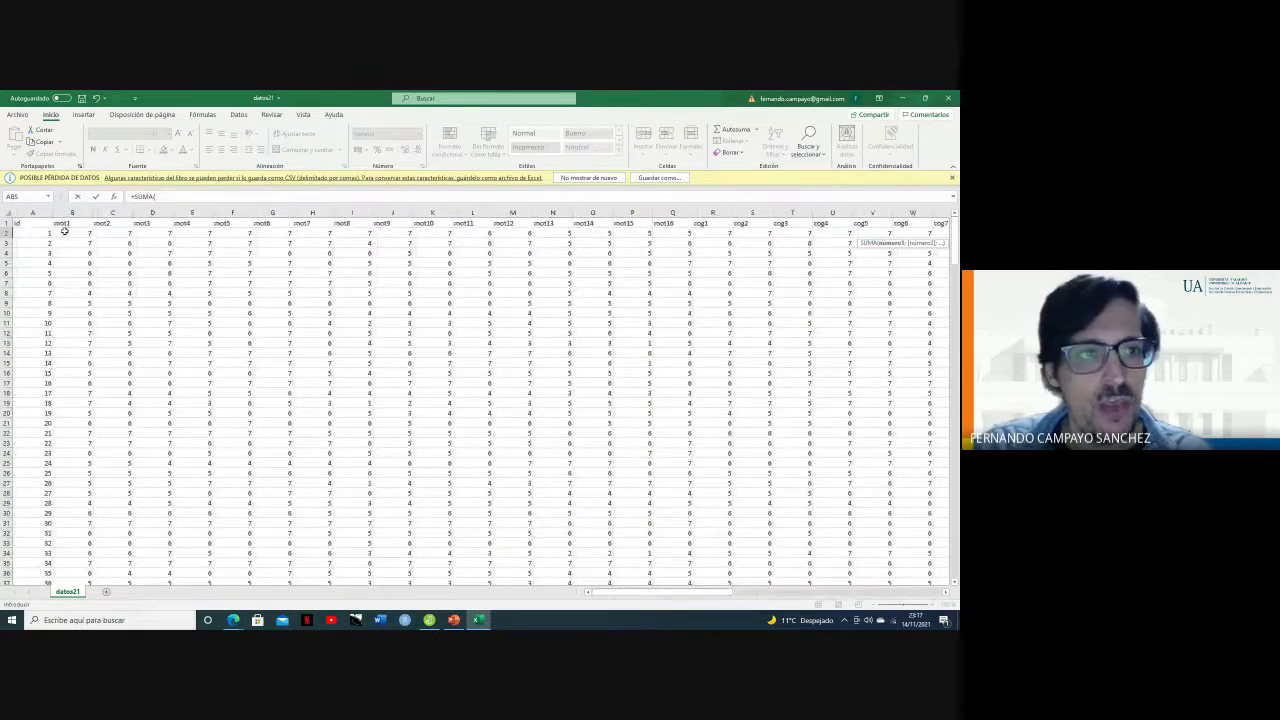
{"action": "left_click_drag", "start_coordinate": [63, 231], "coordinate": [691, 234]}
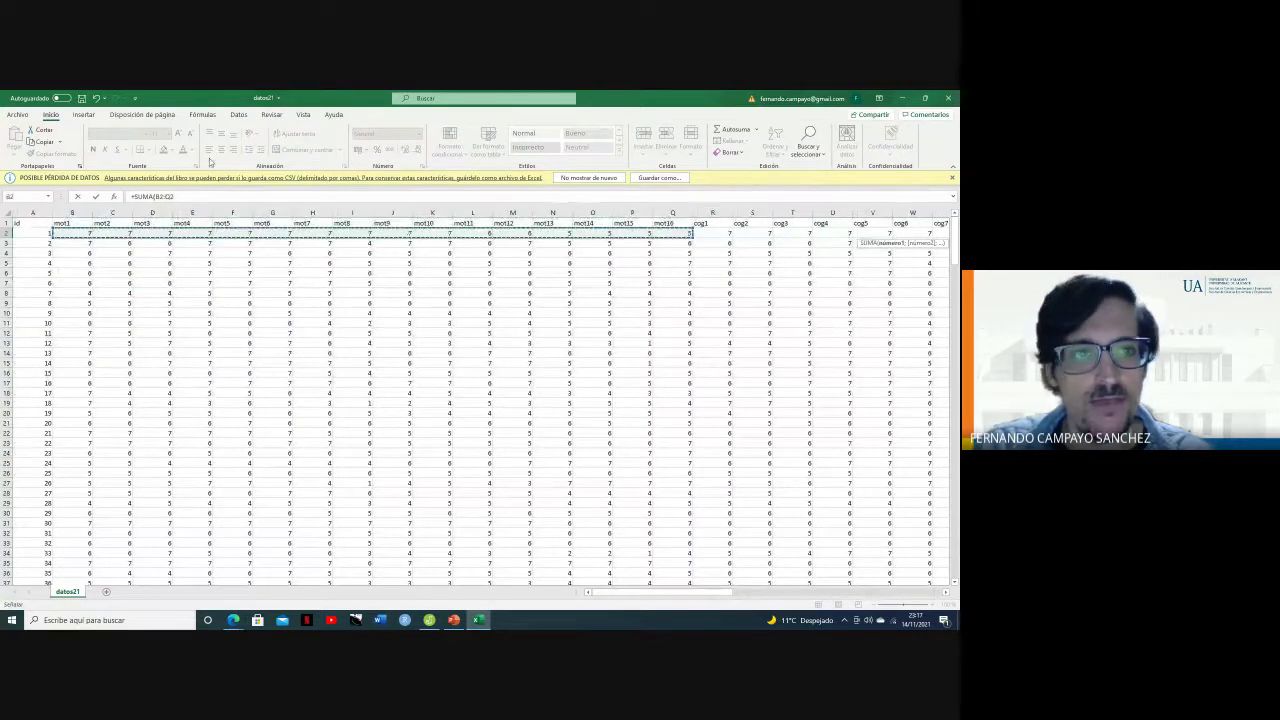
{"action": "left_click", "coordinate": [192, 195]}
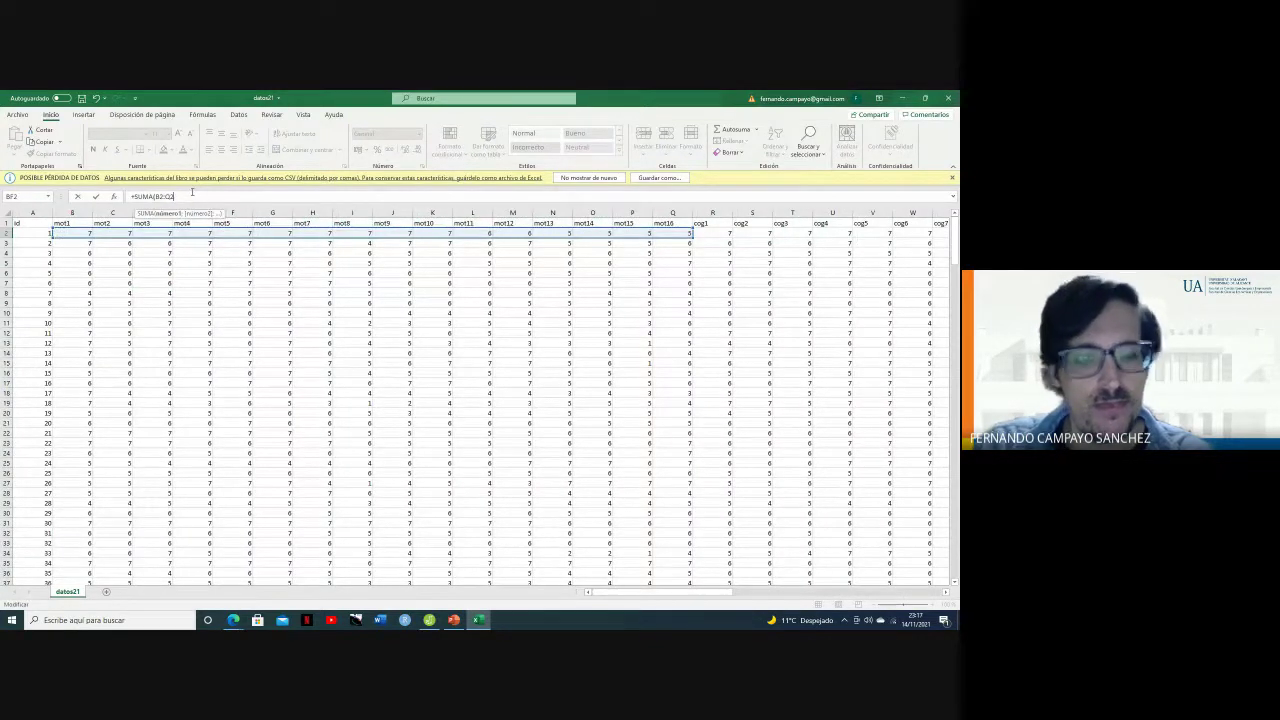
{"action": "type", "text": ")"}
{"action": "key", "text": "Return"}
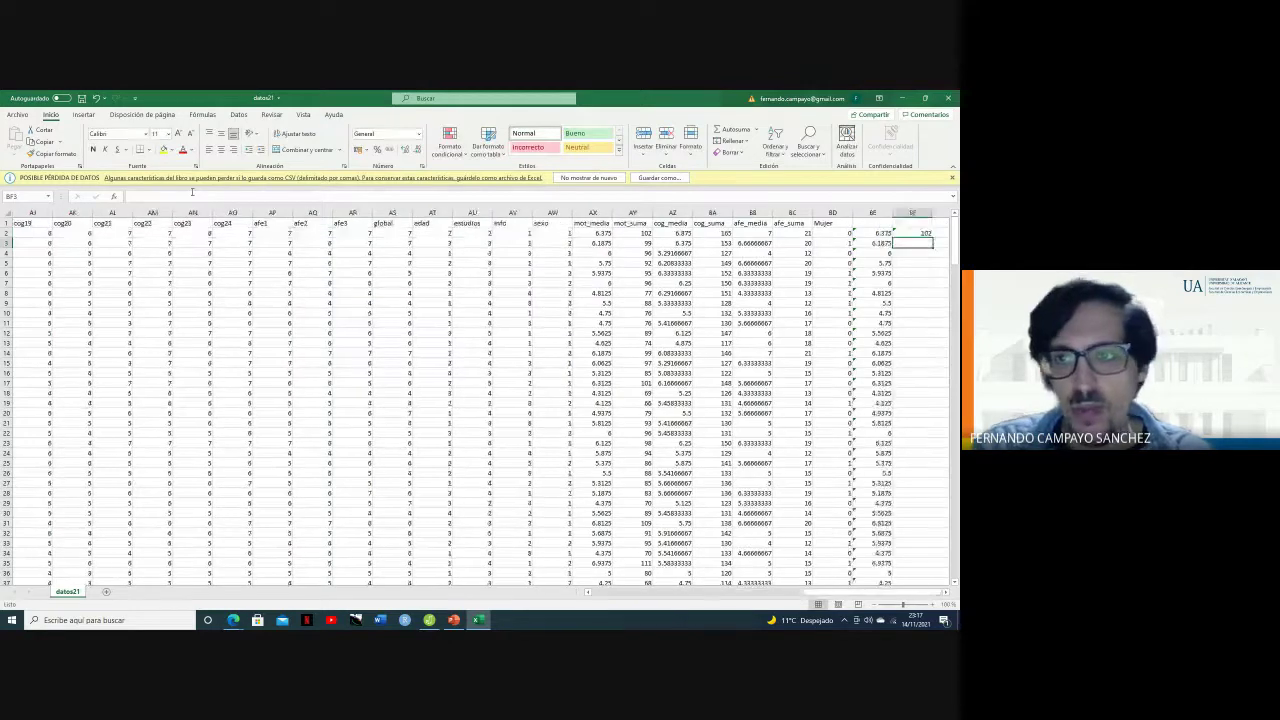
{"action": "left_click", "coordinate": [920, 233]}
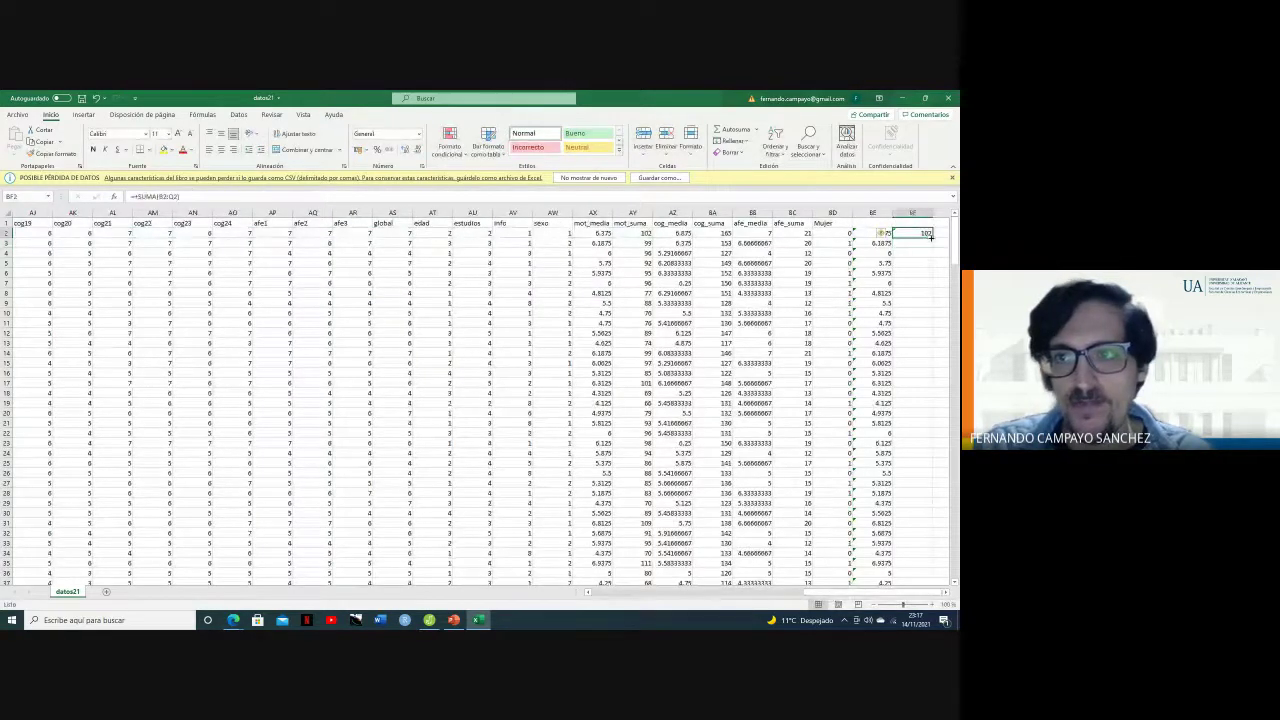
{"action": "double_click", "coordinate": [930, 238]}
{"action": "left_click", "coordinate": [866, 263]}
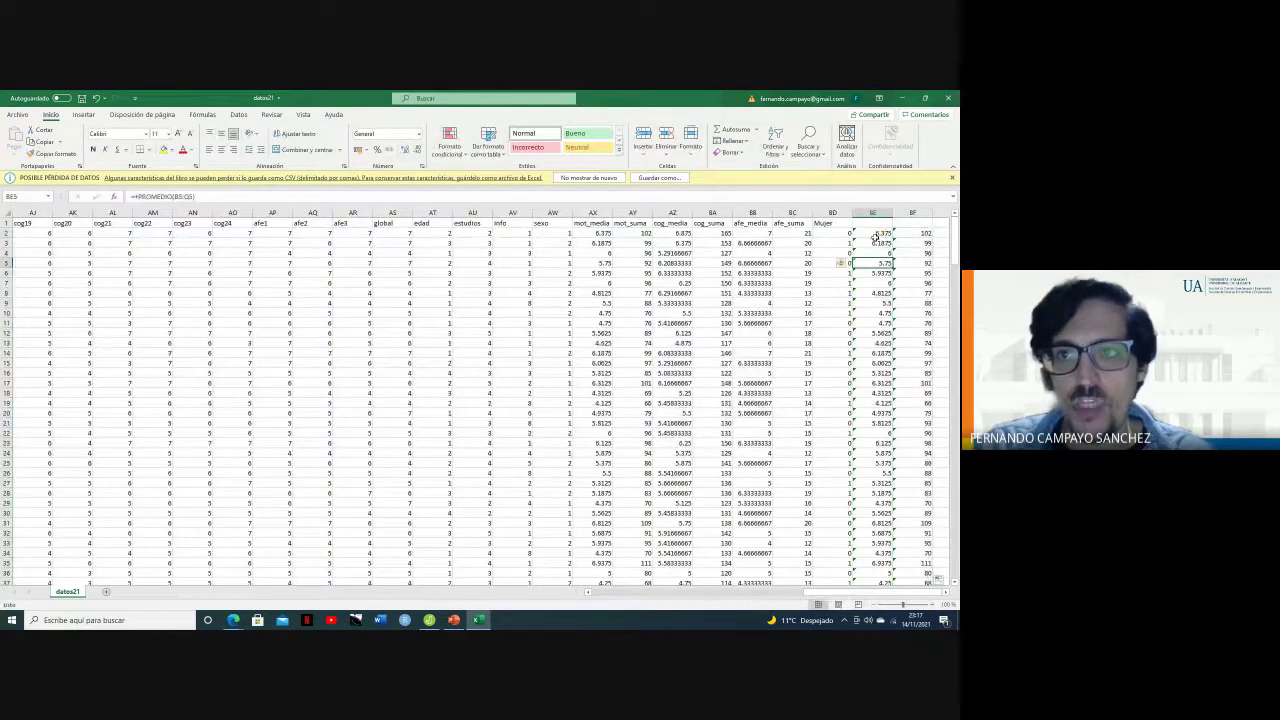
Recode sexo as a 1/0 dummy variable in BG2 with =+SI(AW2=2;1;0) and fill it down the column
{"action": "left_click", "coordinate": [946, 592]}
{"action": "left_click", "coordinate": [946, 592]}
{"action": "left_click", "coordinate": [946, 592]}
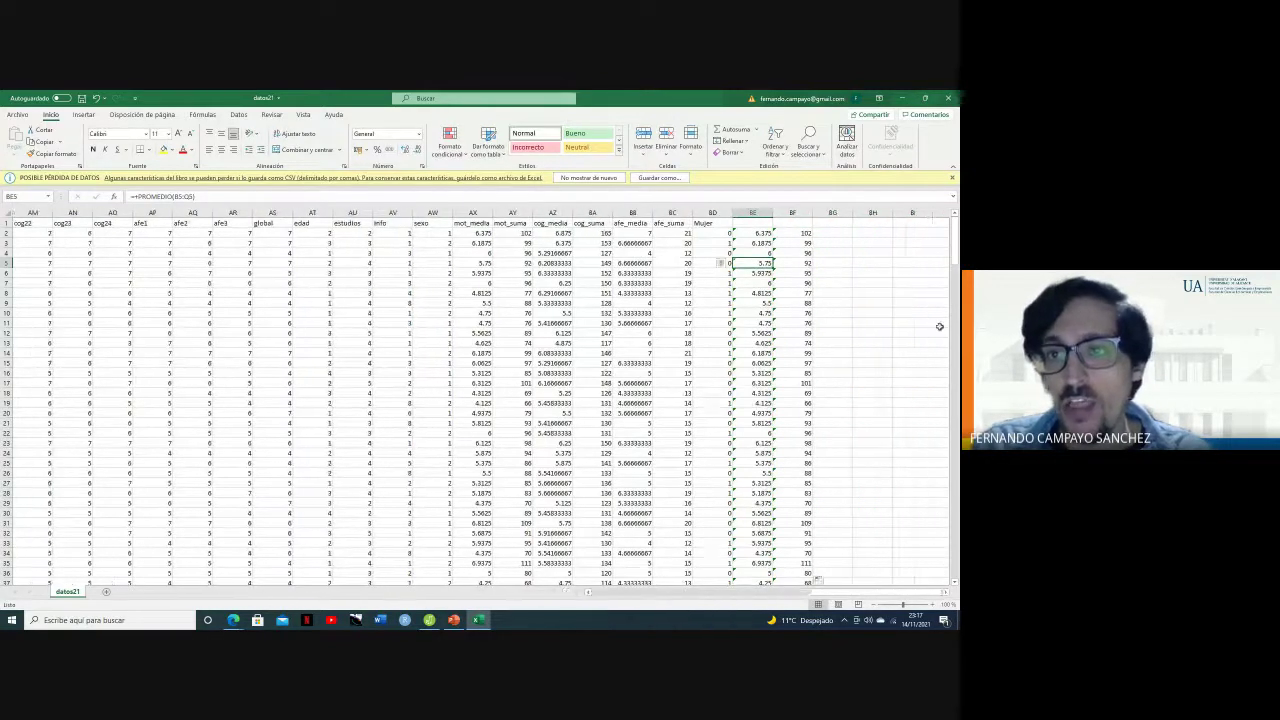
{"action": "left_click", "coordinate": [839, 234]}
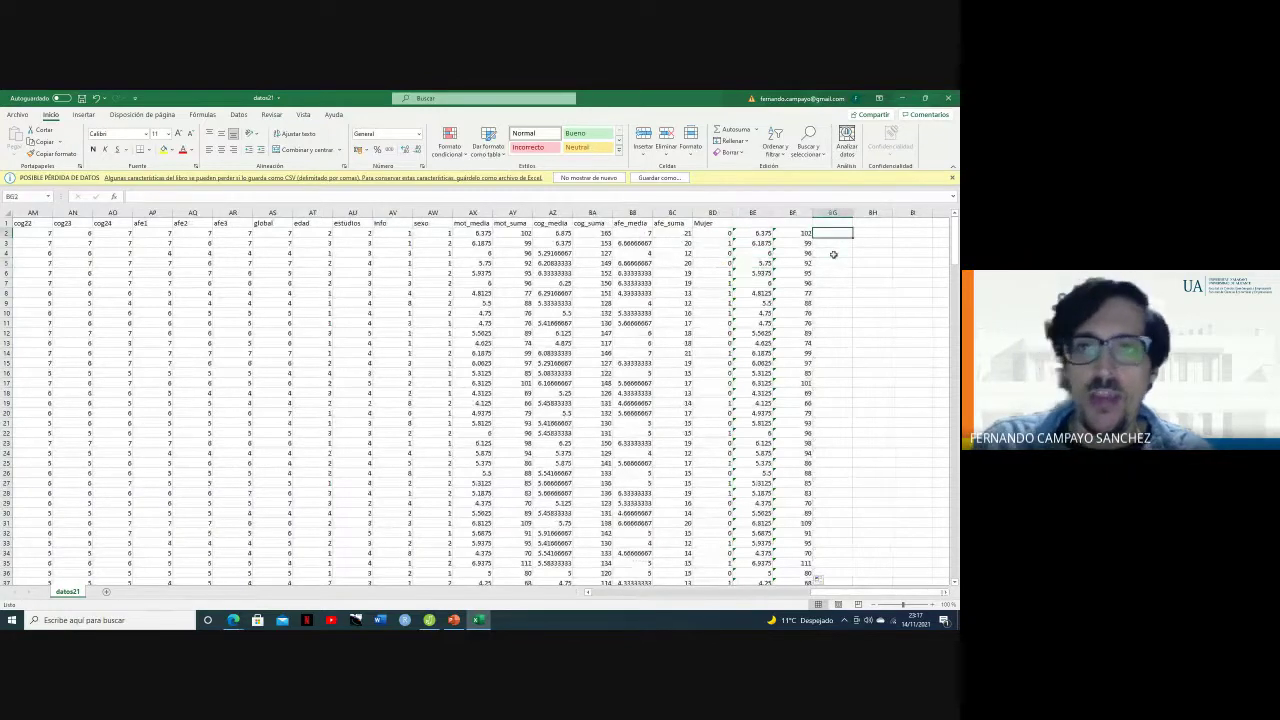
{"action": "type", "text": "+"}
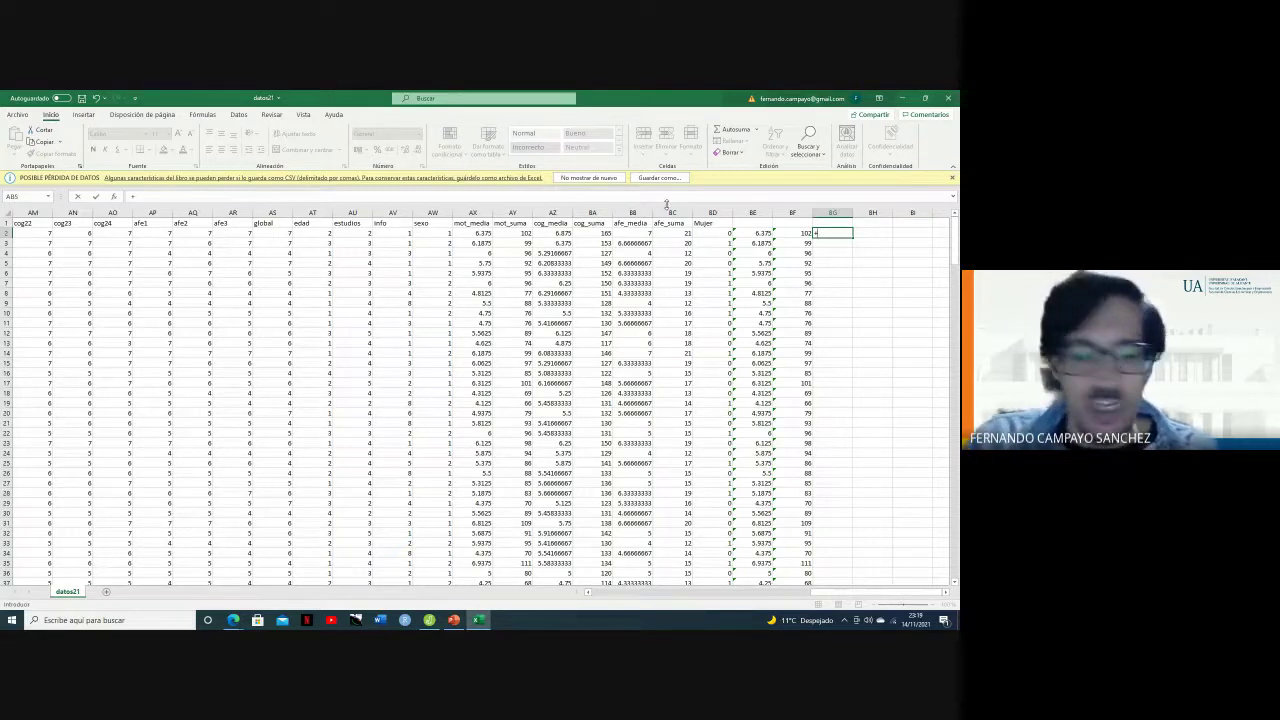
{"action": "type", "text": "SI"}
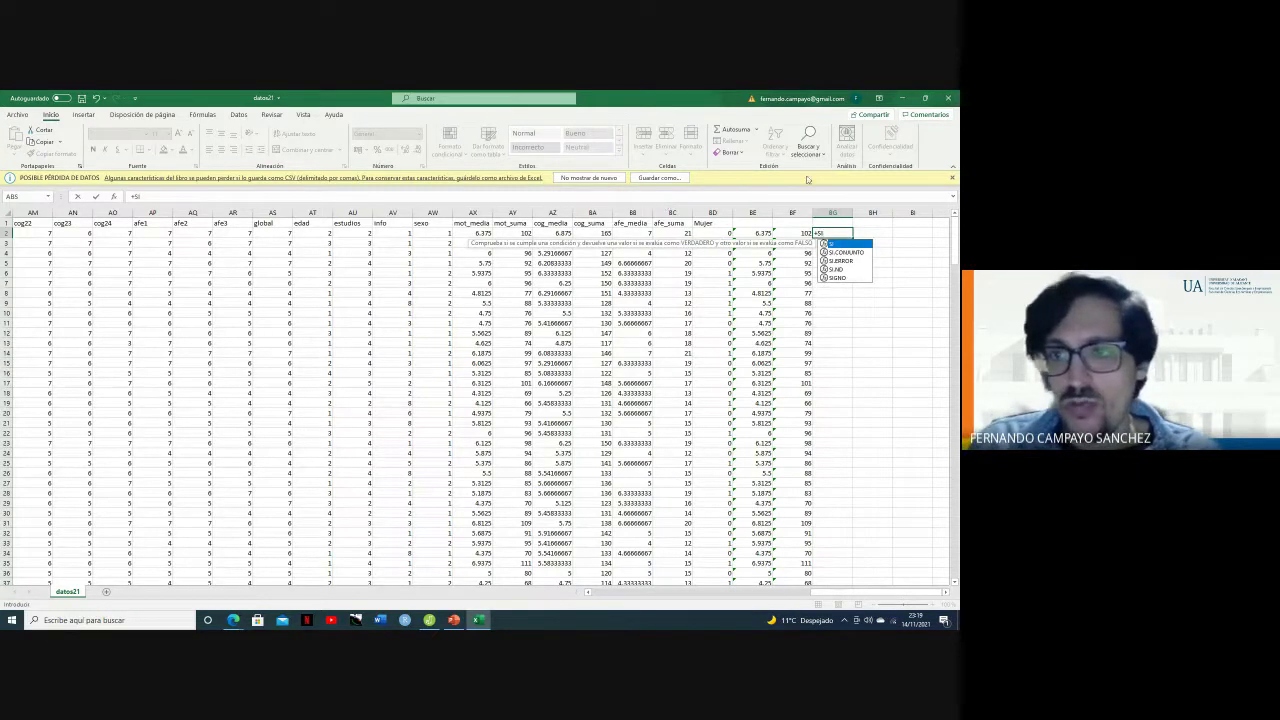
{"action": "double_click", "coordinate": [839, 245]}
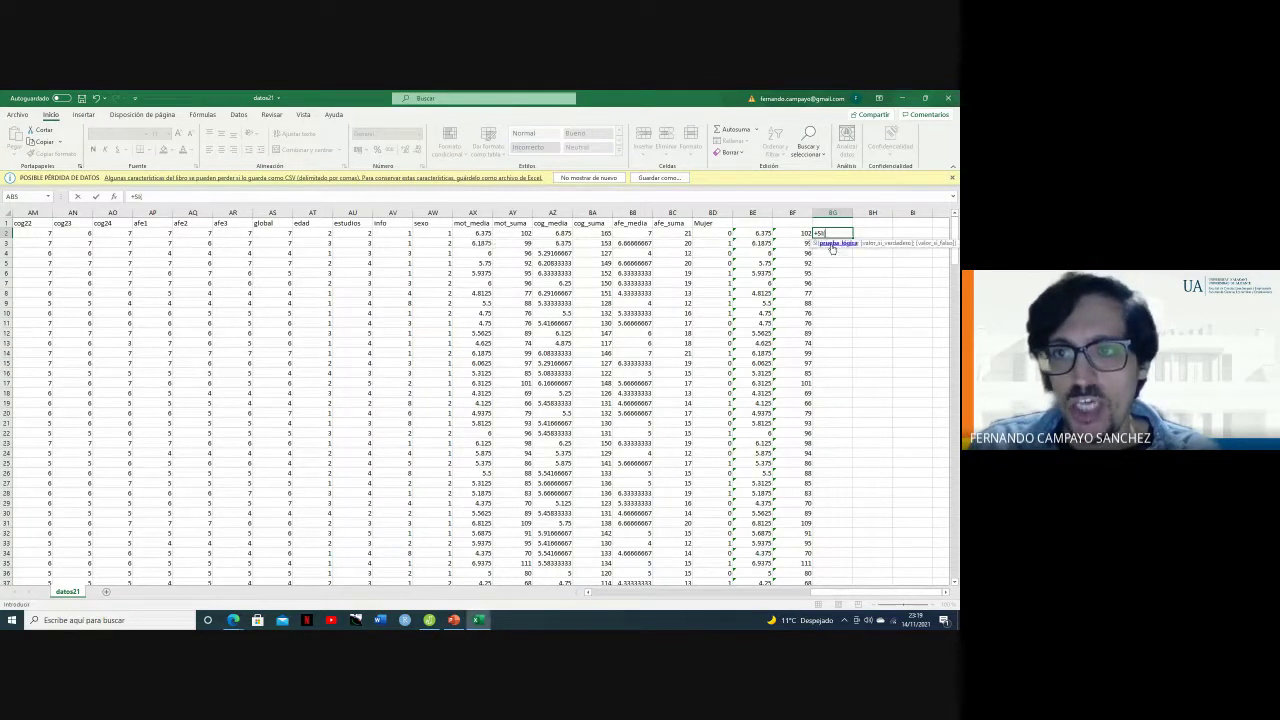
{"action": "left_click", "coordinate": [428, 233]}
{"action": "type", "text": "="}
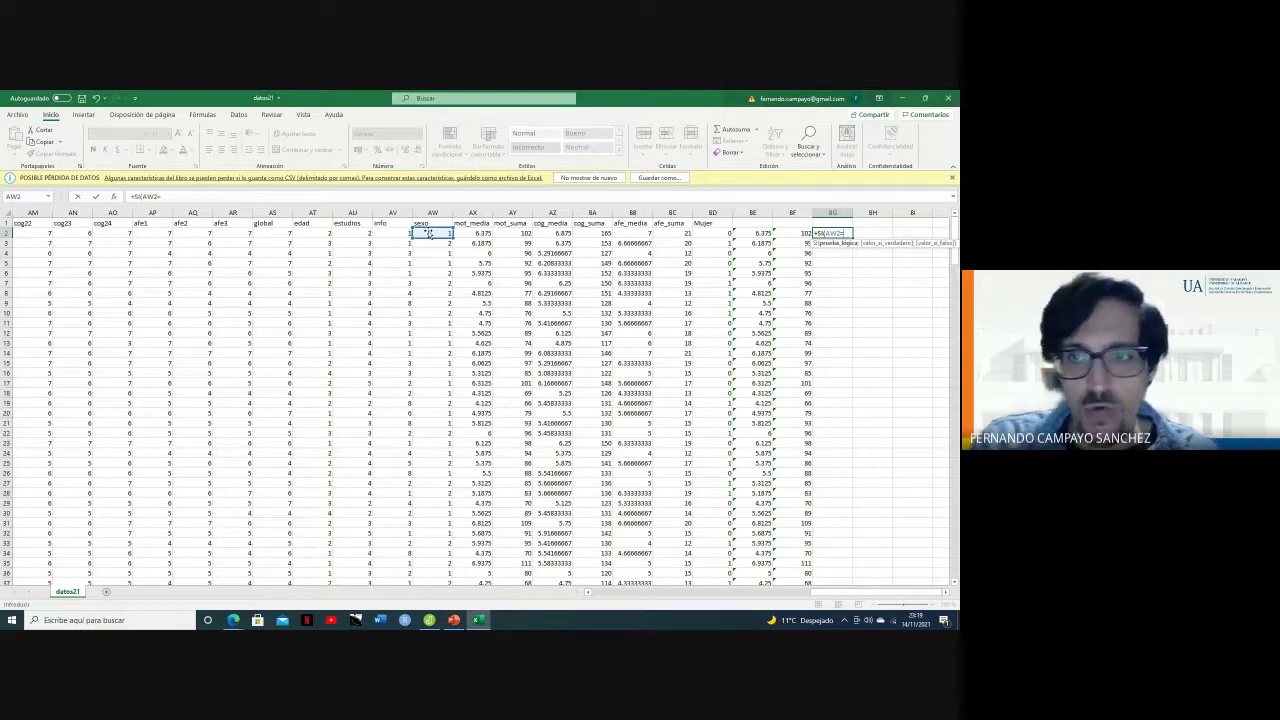
{"action": "type", "text": "2"}
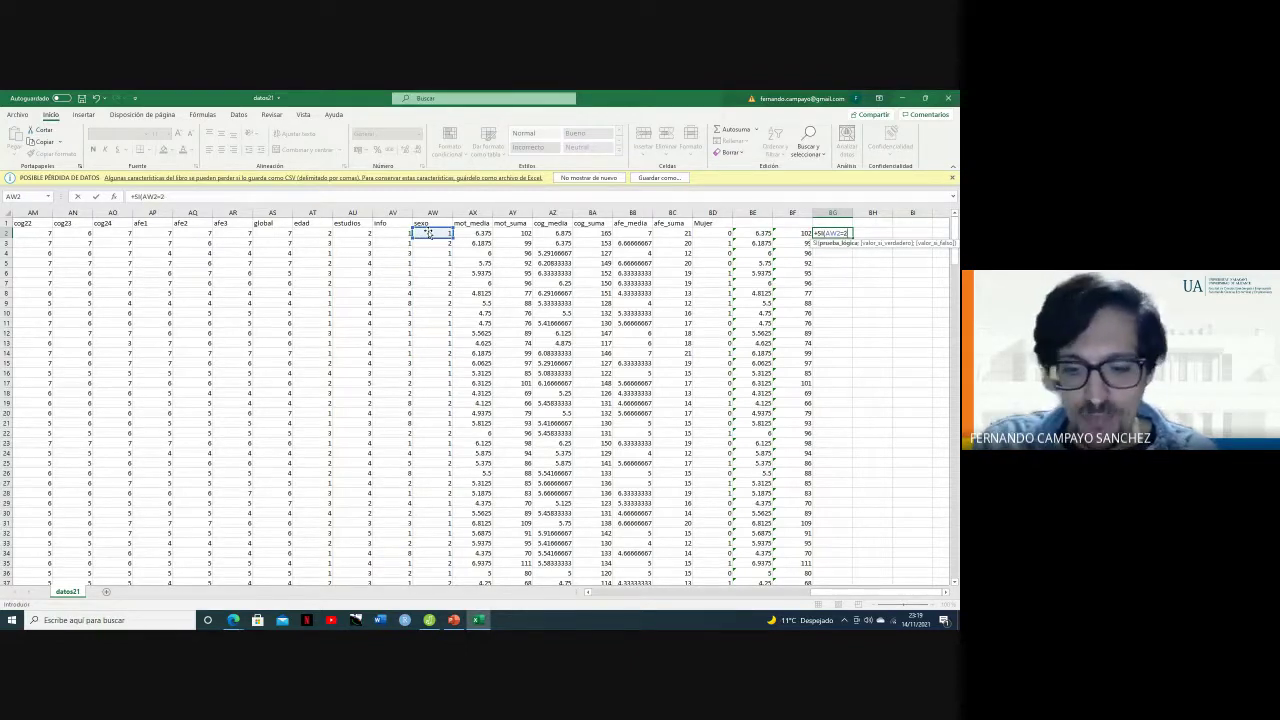
{"action": "type", "text": ";"}
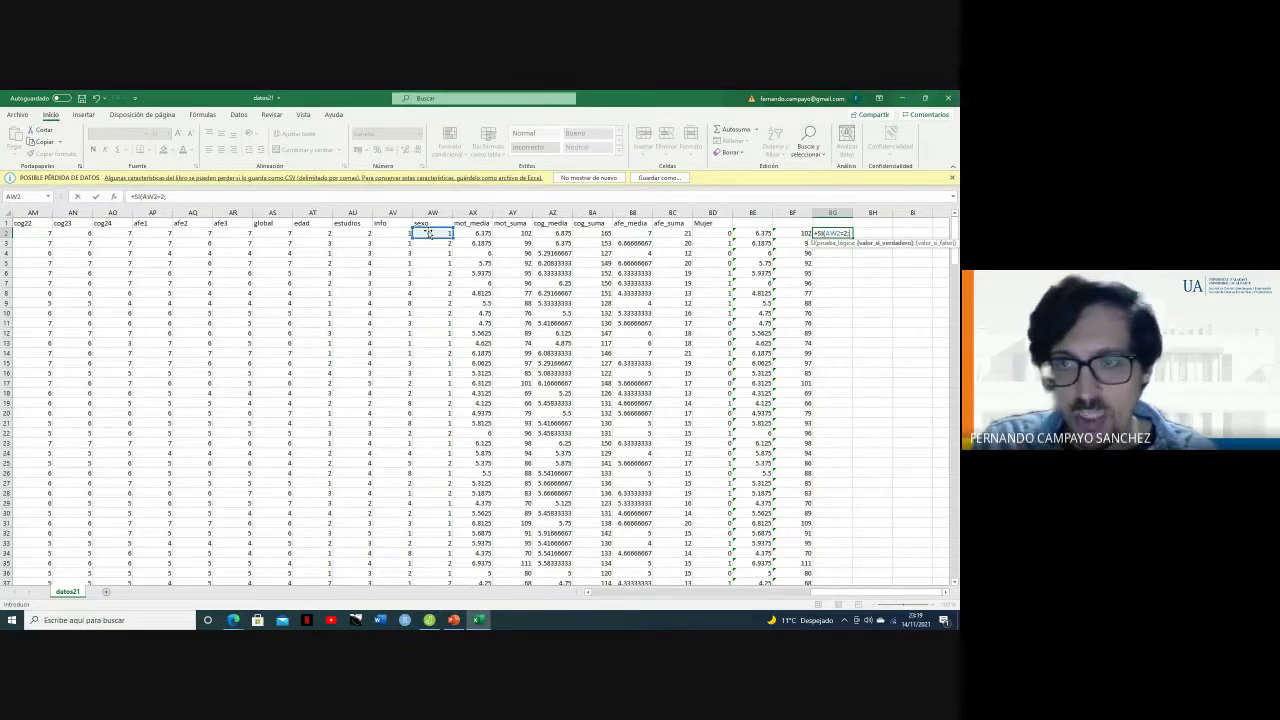
{"action": "type", "text": "1;0"}
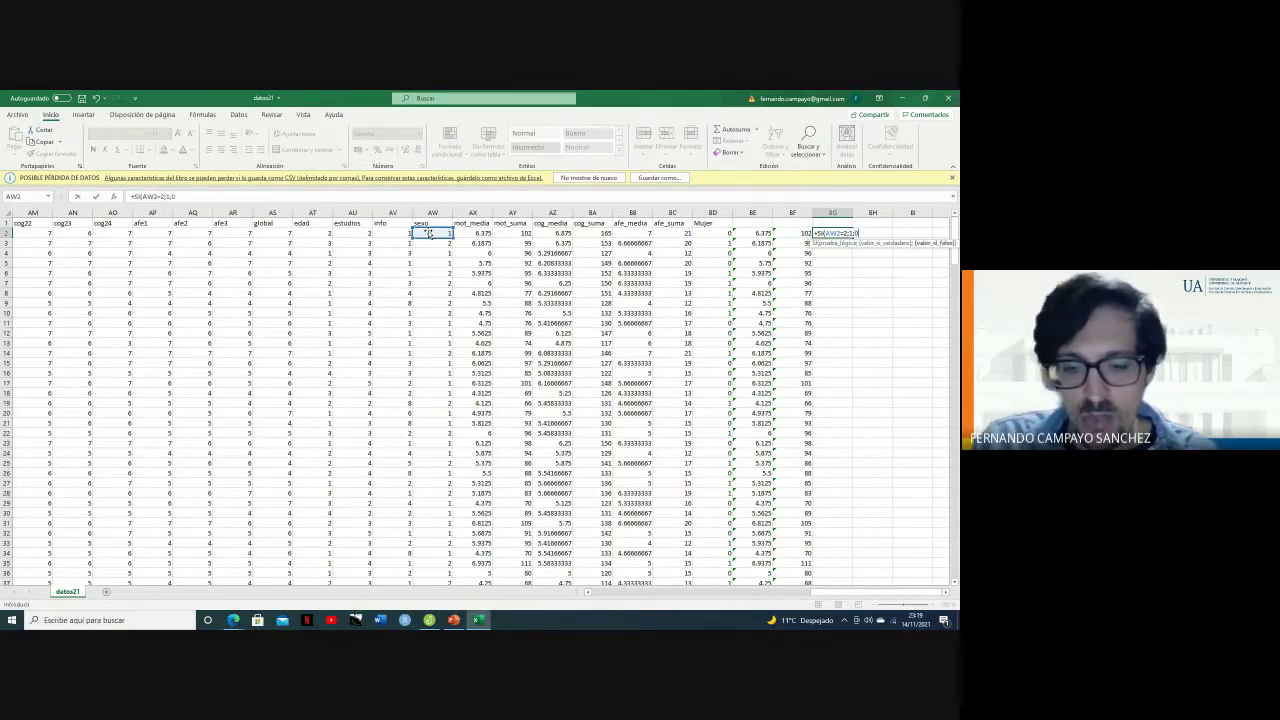
{"action": "key", "text": "Return"}
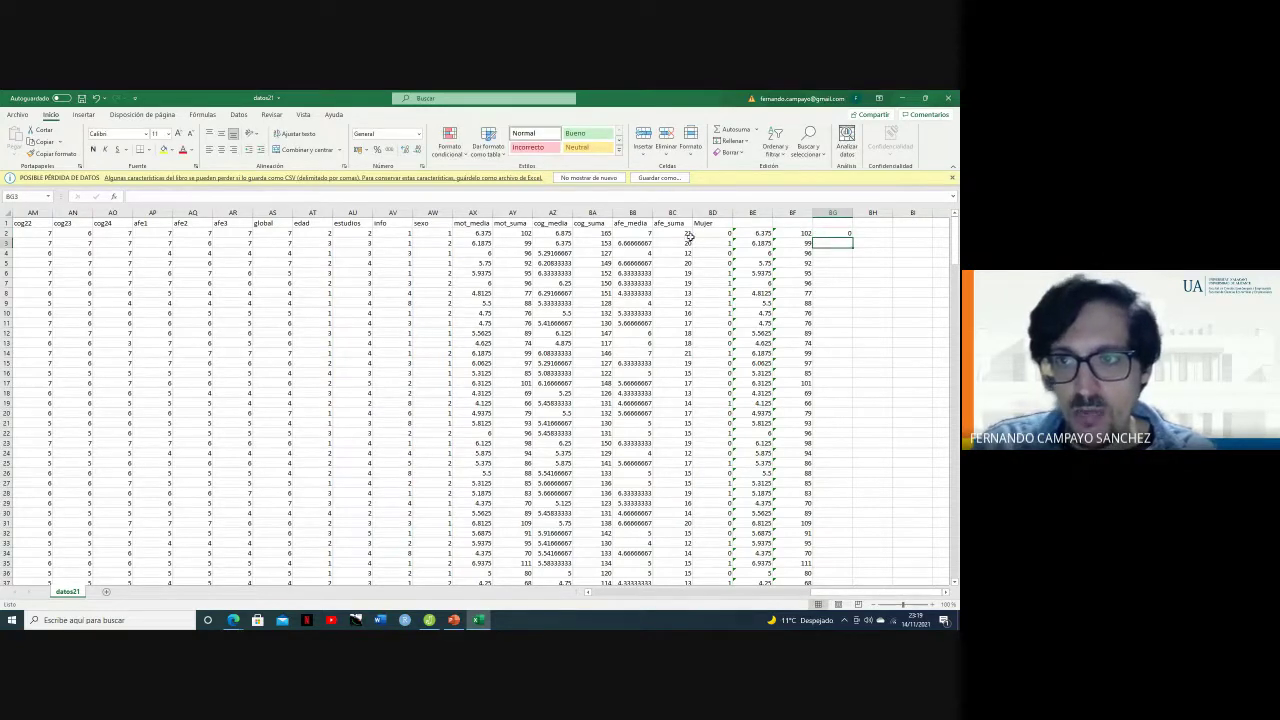
{"action": "left_click", "coordinate": [830, 233]}
{"action": "double_click", "coordinate": [852, 238]}
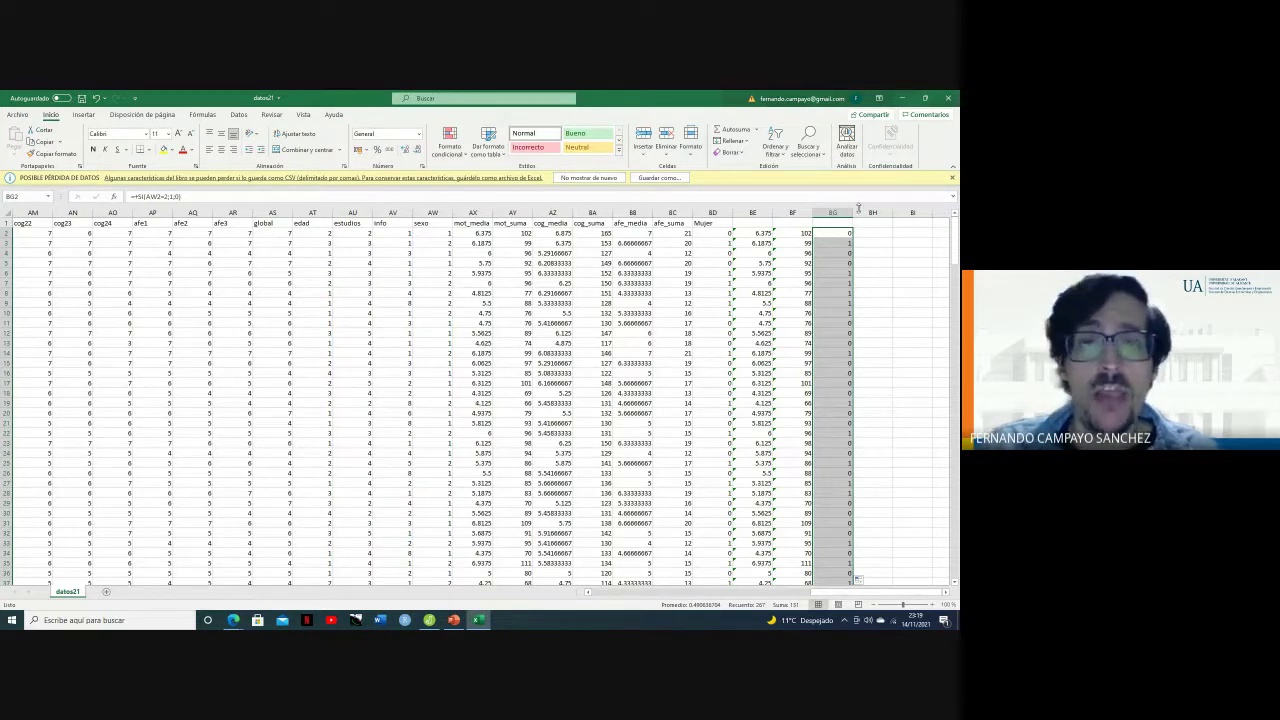
Close the datos21 workbook without saving the changes and examine the computed mean, sum and Mujer columns in the JASP data
{"action": "left_click", "coordinate": [947, 98]}
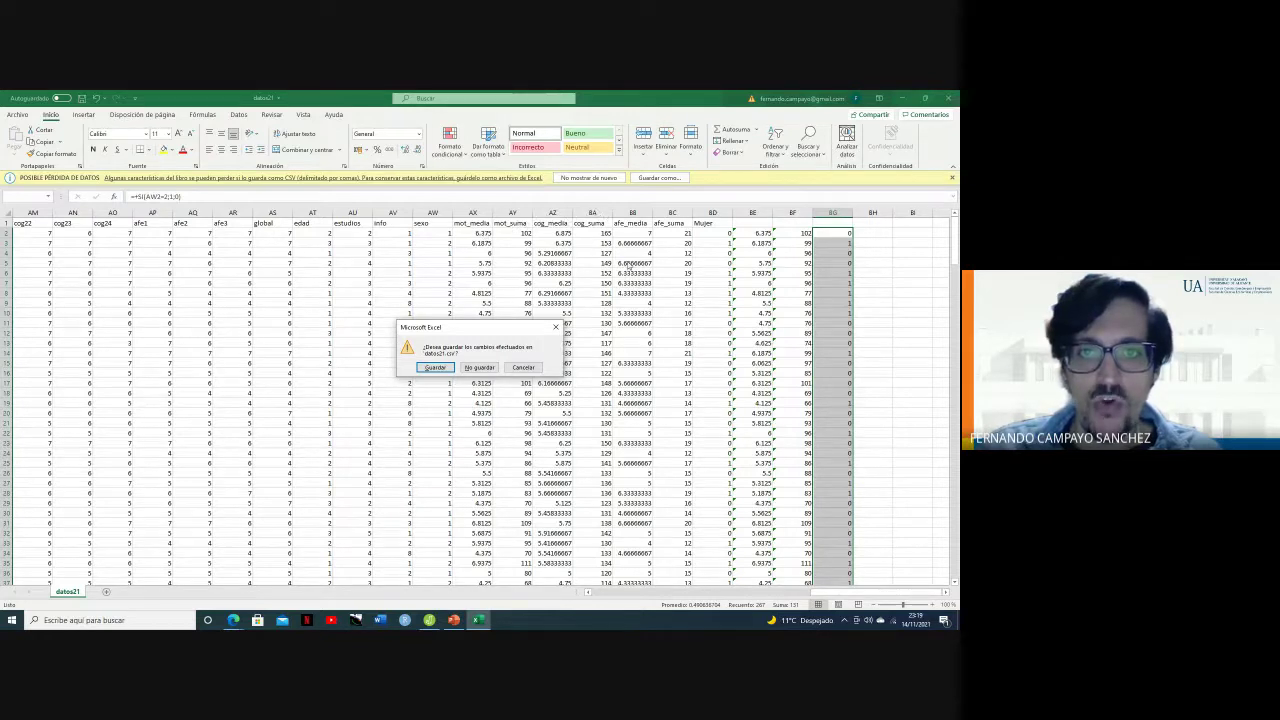
{"action": "left_click", "coordinate": [478, 367]}
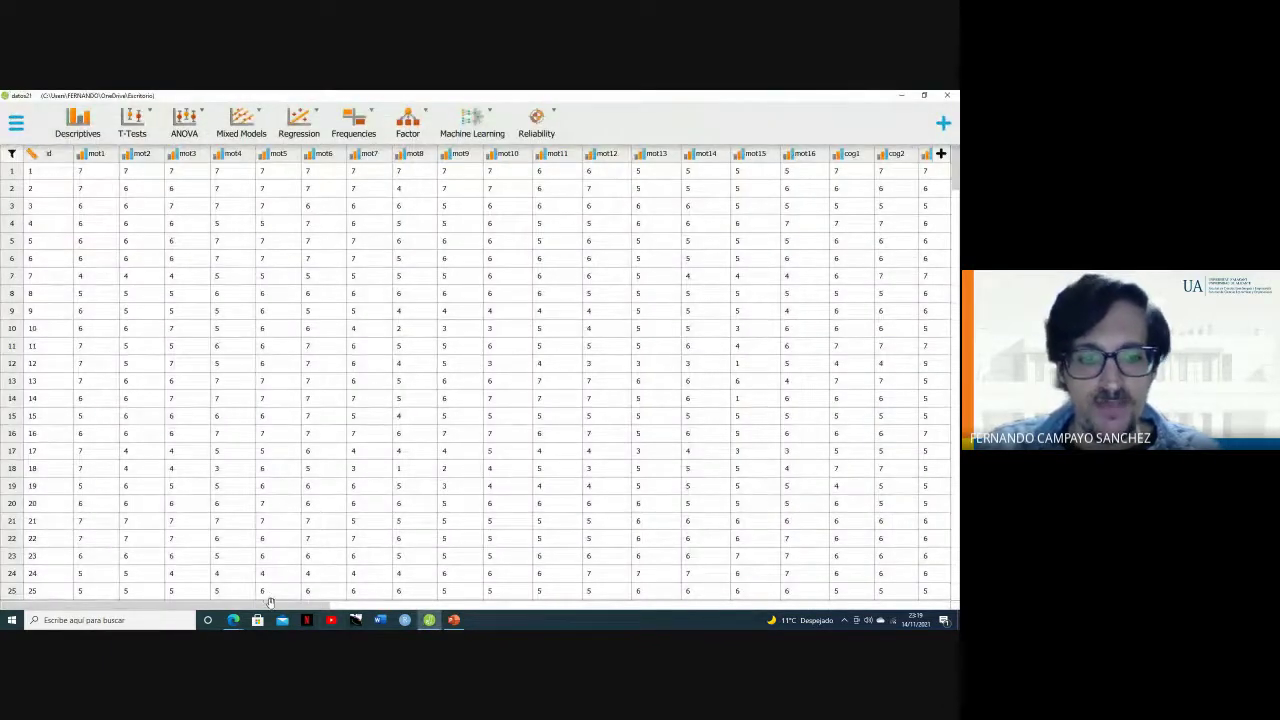
{"action": "left_click_drag", "start_coordinate": [269, 604], "coordinate": [905, 625]}
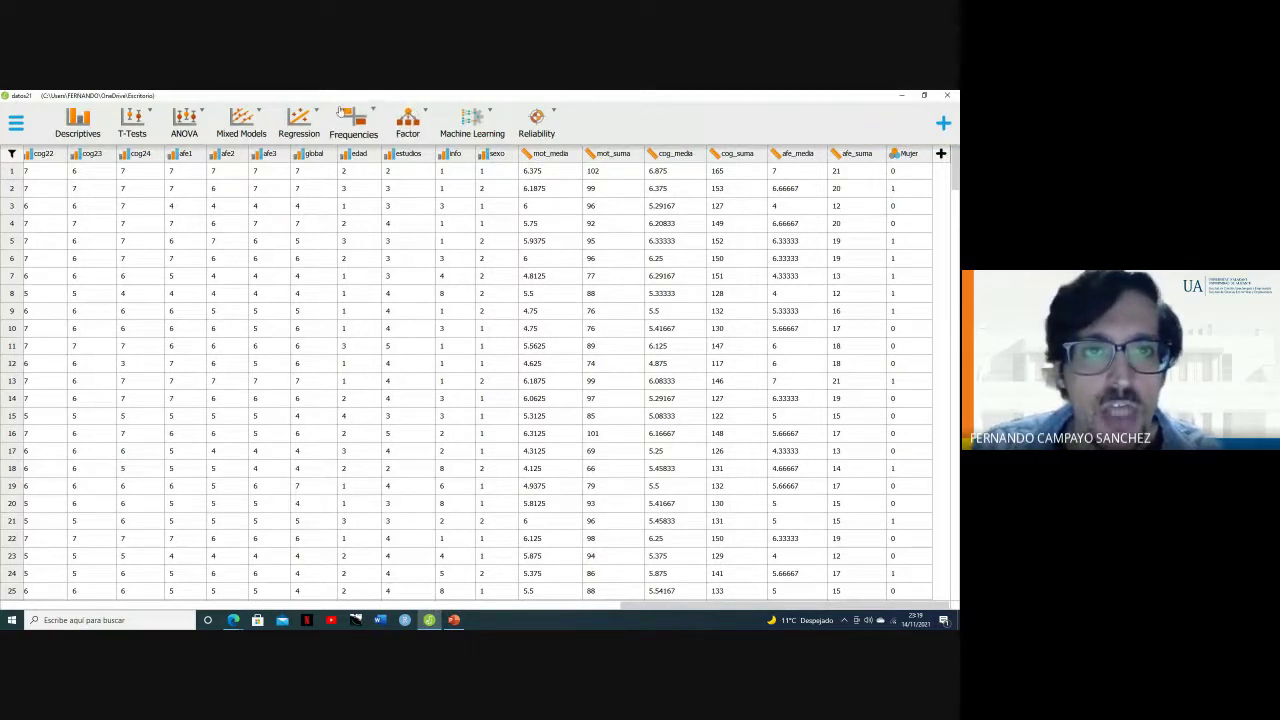
Create a classical Linear Regression analysis and locate the computed mean, sum and Mujer variables among the available ones
{"action": "left_click", "coordinate": [305, 120]}
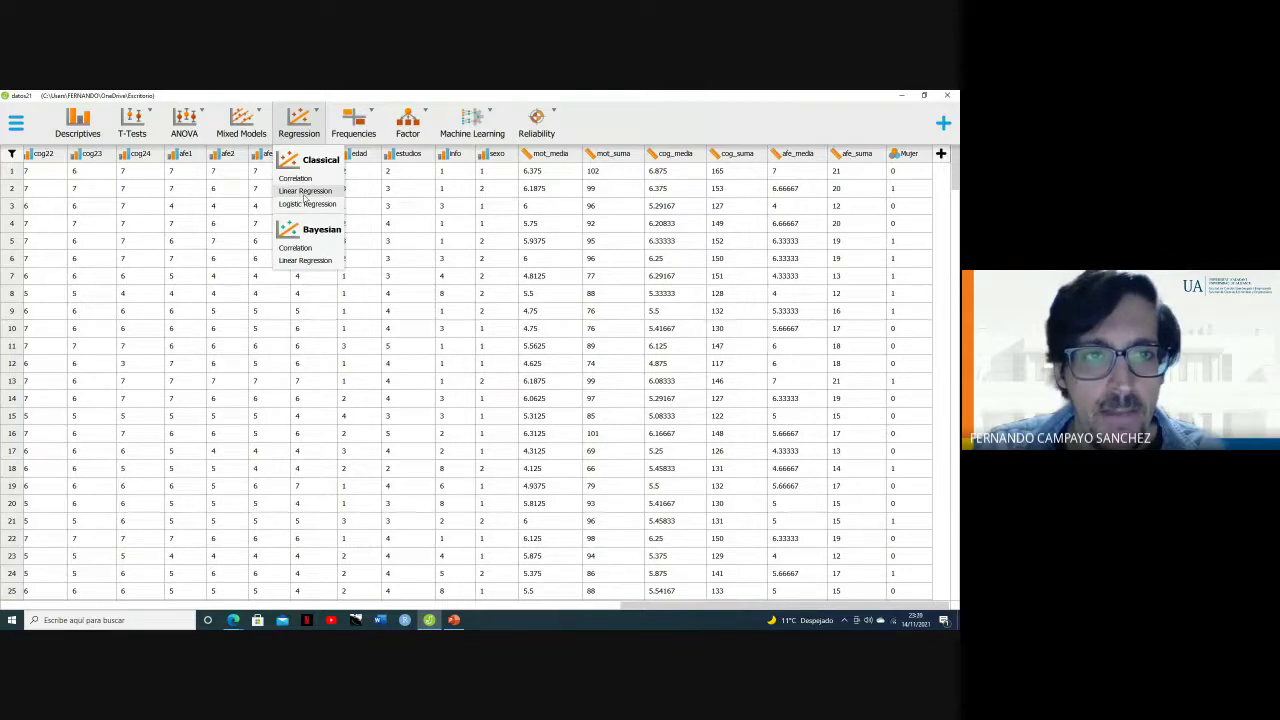
{"action": "left_click", "coordinate": [303, 192]}
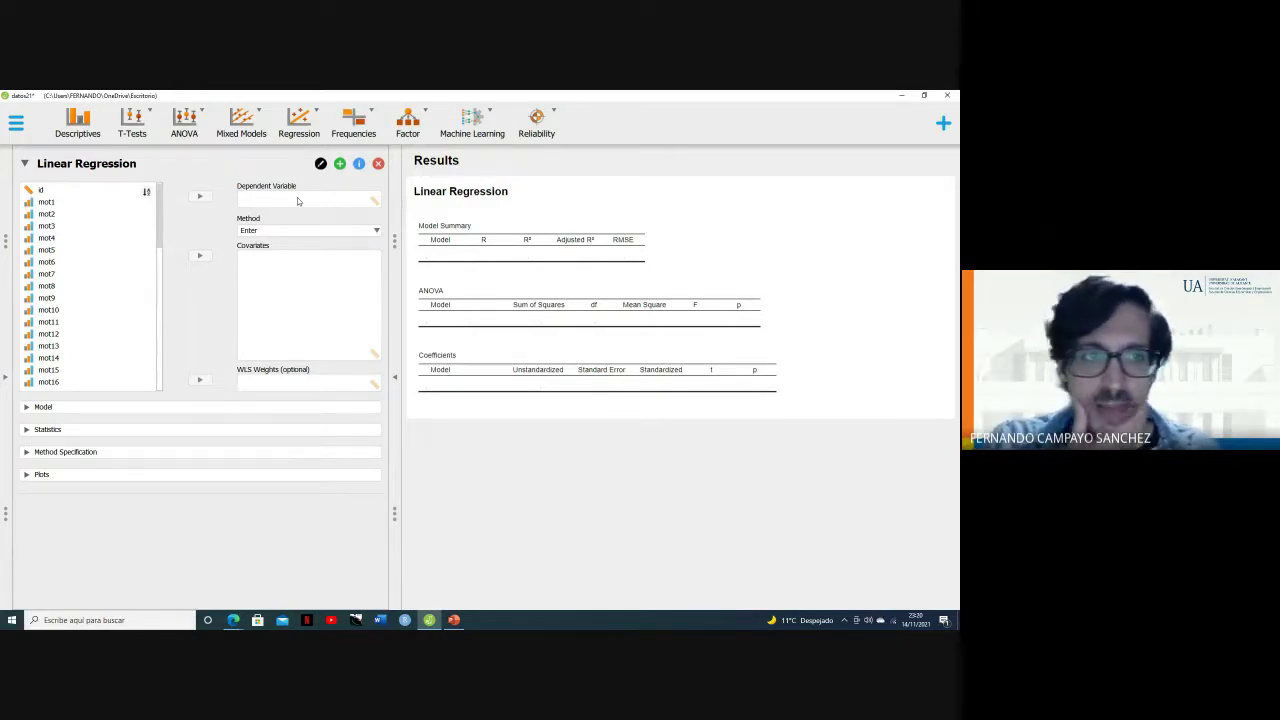
{"action": "scroll", "coordinate": [86, 336], "scroll_direction": "down", "scroll_amount": 10}
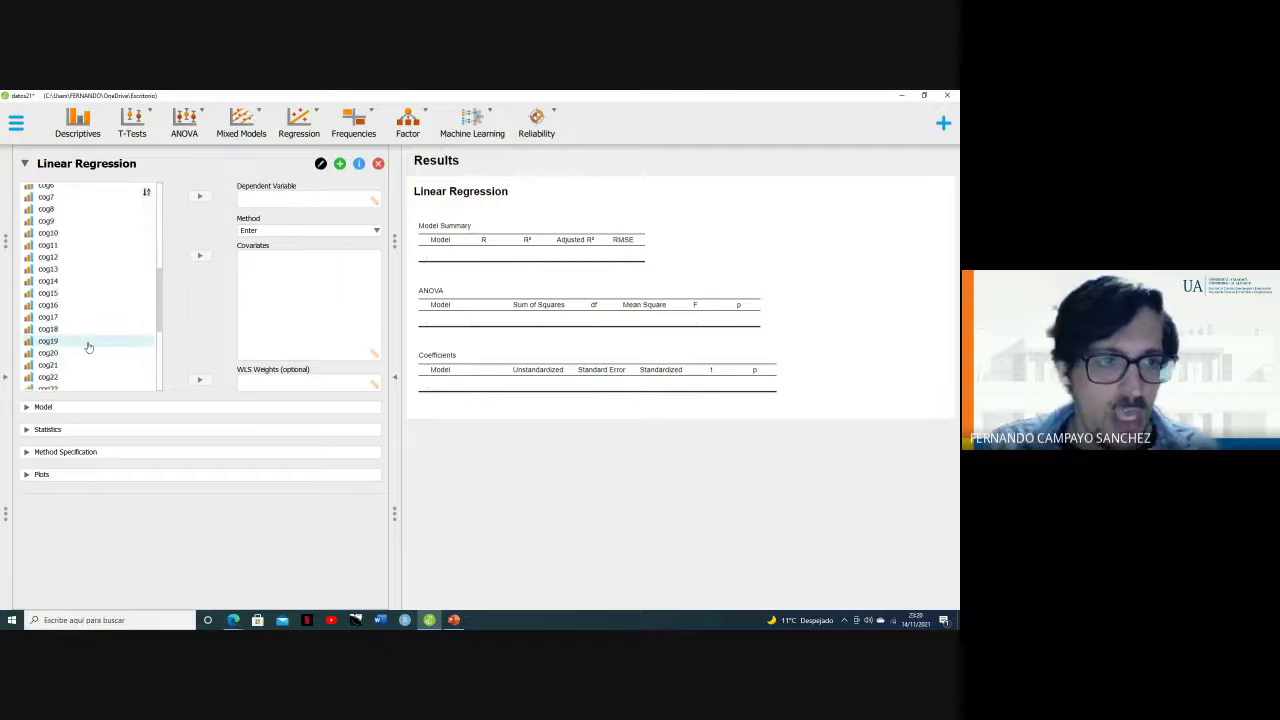
{"action": "scroll", "coordinate": [88, 346], "scroll_direction": "down", "scroll_amount": 2}
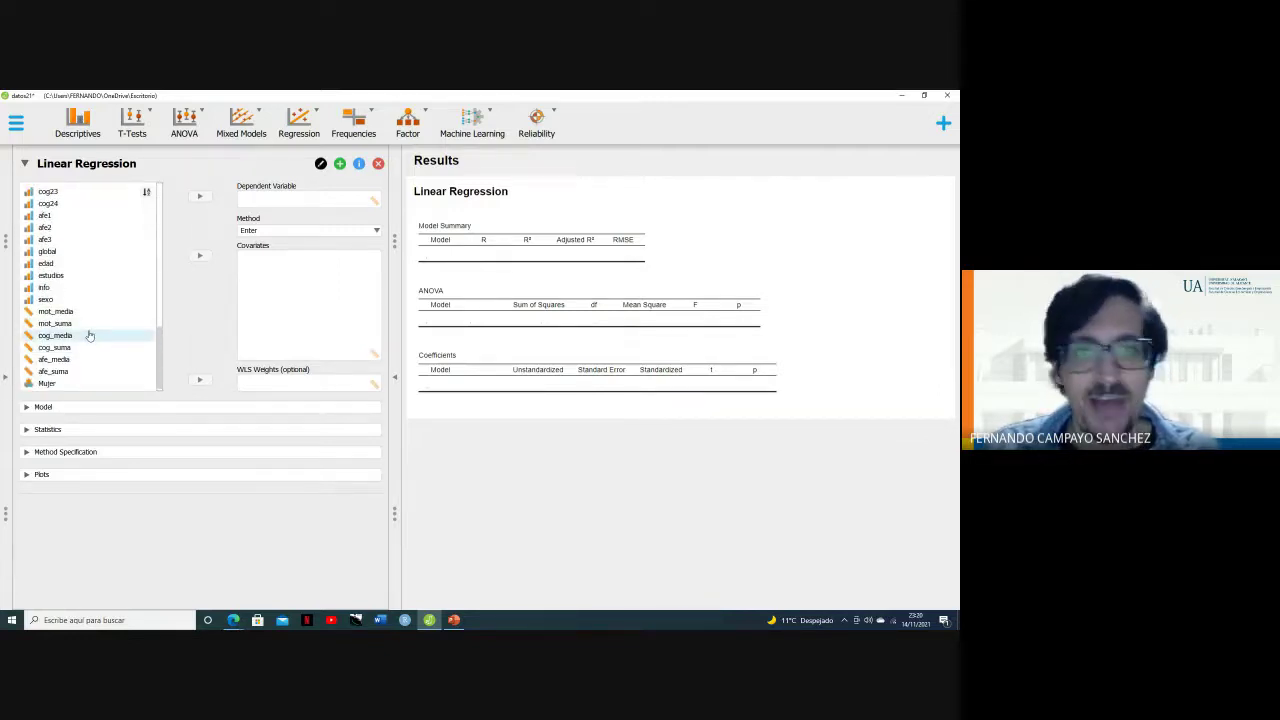